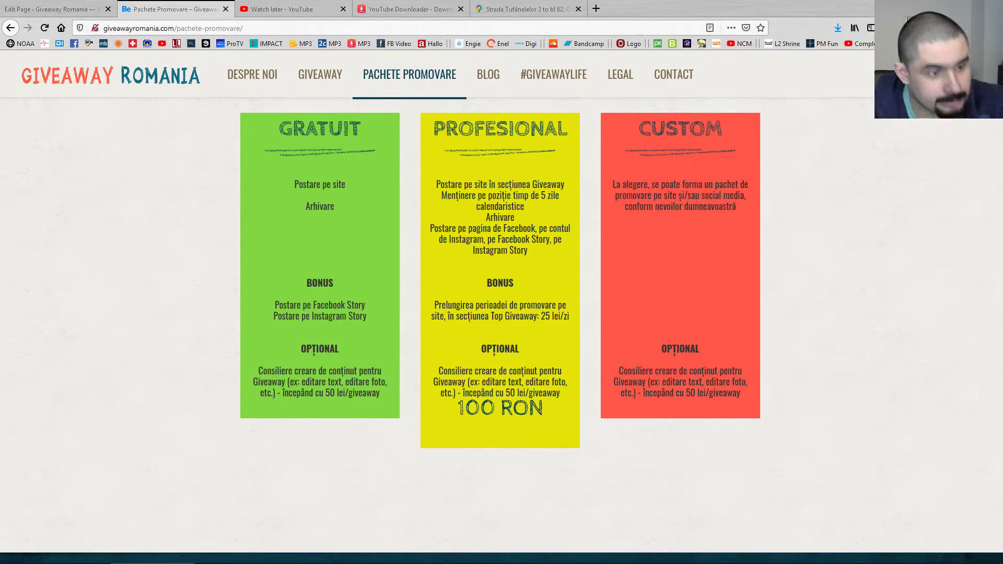
{"action": "mouse_move", "coordinate": [666, 552]}
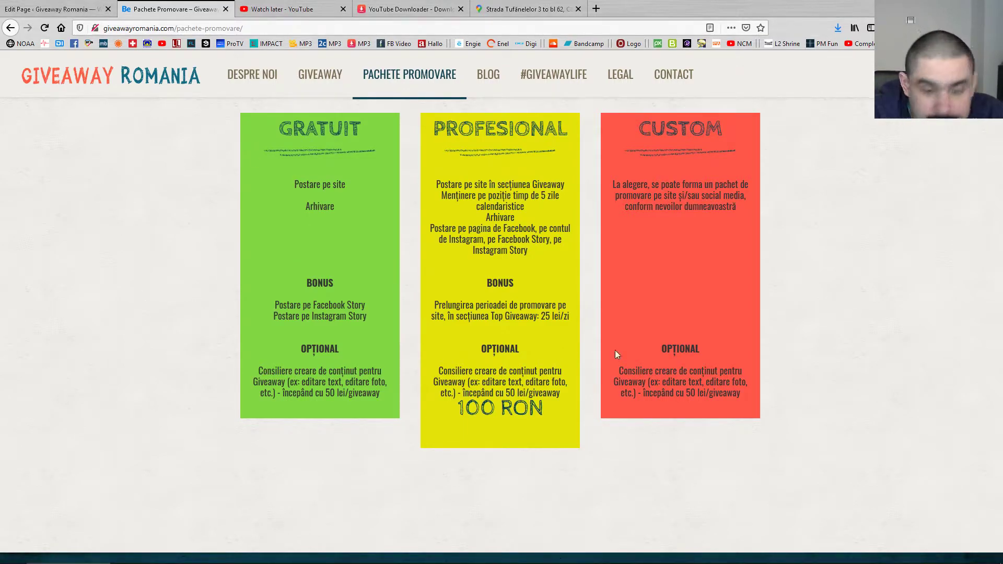
{"action": "scroll", "coordinate": [757, 354], "scroll_direction": "down", "scroll_amount": 3}
{"action": "scroll", "coordinate": [759, 357], "scroll_direction": "up", "scroll_amount": 3}
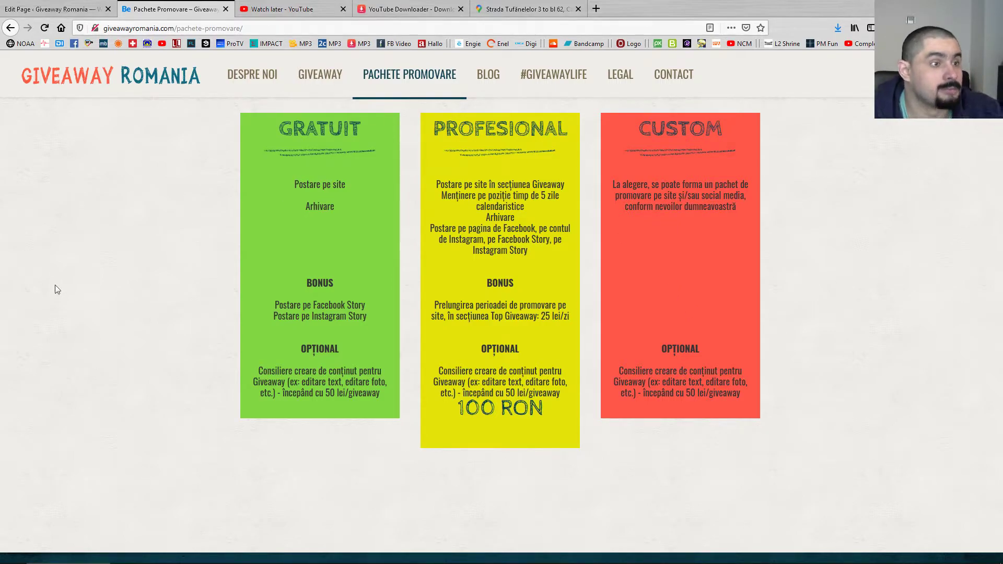
{"action": "left_click", "coordinate": [53, 6]}
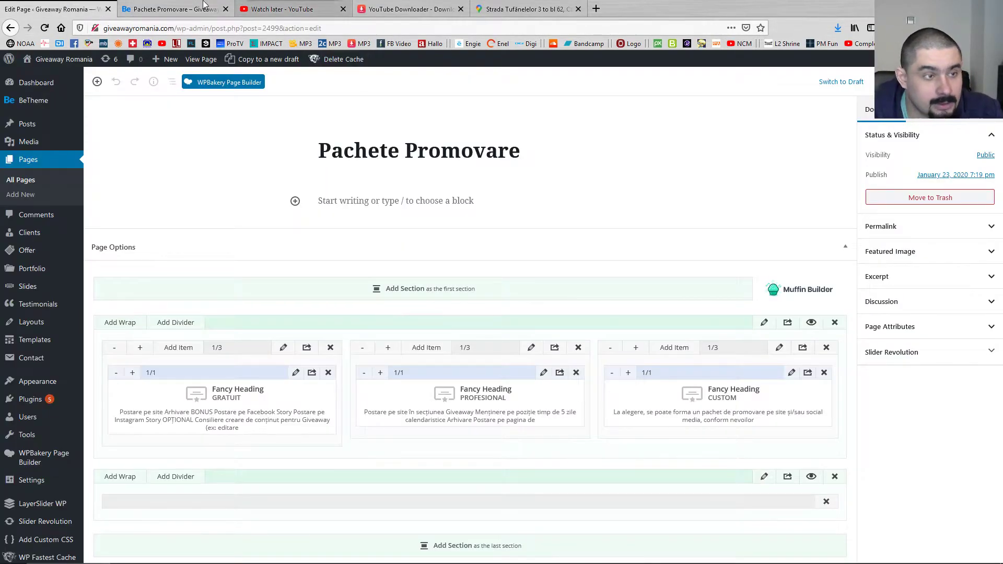
{"action": "left_click", "coordinate": [172, 9]}
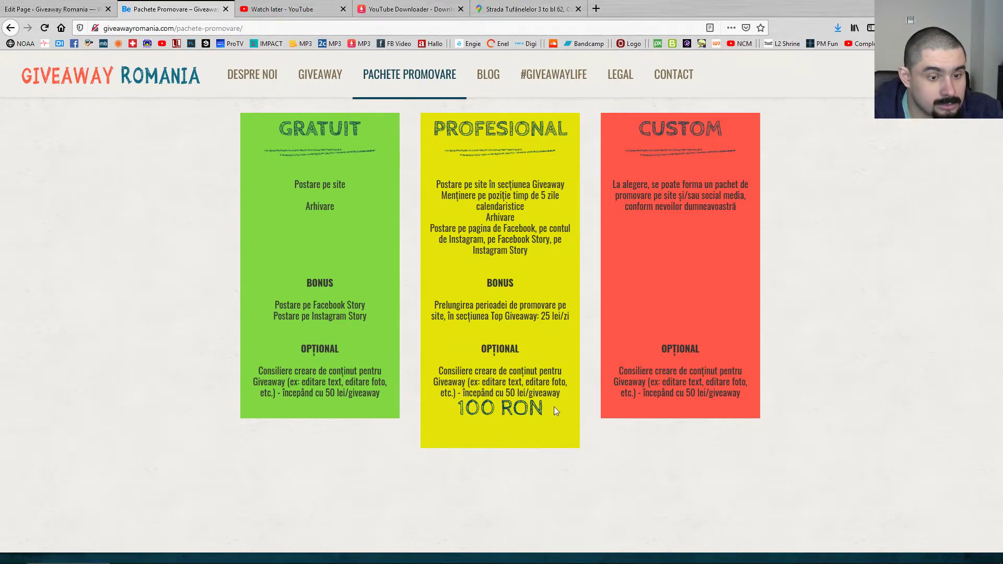
Open the PROFESIONAL Fancy Heading for editing in the page editor and enlarge its content box to show the whole HTML
{"action": "key", "text": "ctrl+shift+Tab"}
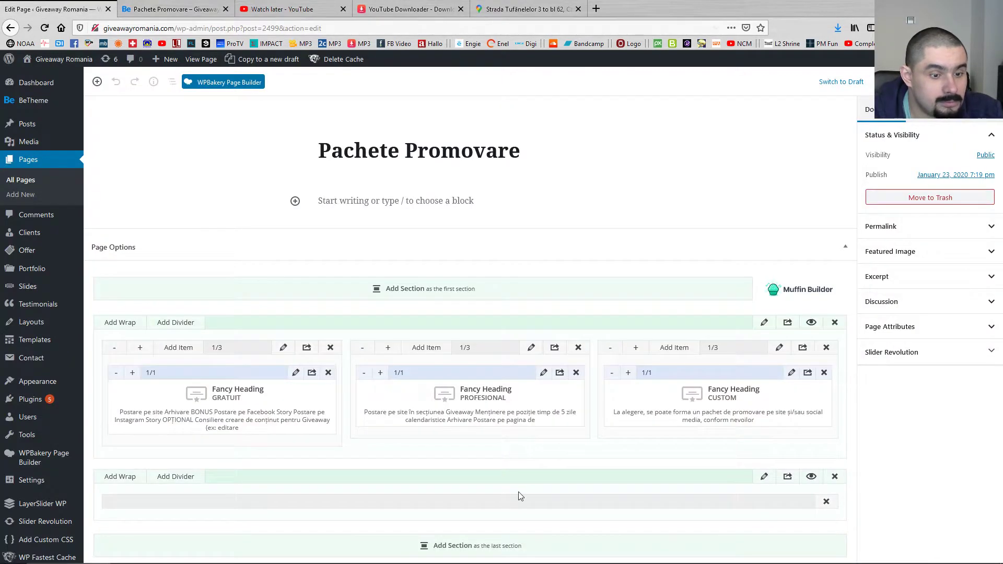
{"action": "left_click", "coordinate": [542, 373]}
{"action": "scroll", "coordinate": [402, 271], "scroll_direction": "down", "scroll_amount": 3}
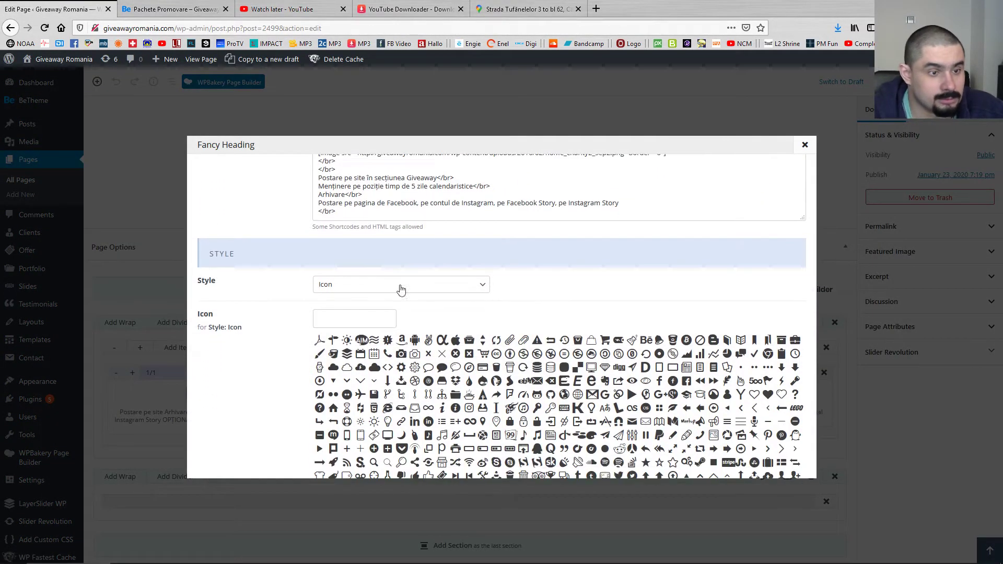
{"action": "scroll", "coordinate": [405, 212], "scroll_direction": "down", "scroll_amount": 5}
{"action": "left_click", "coordinate": [405, 212]}
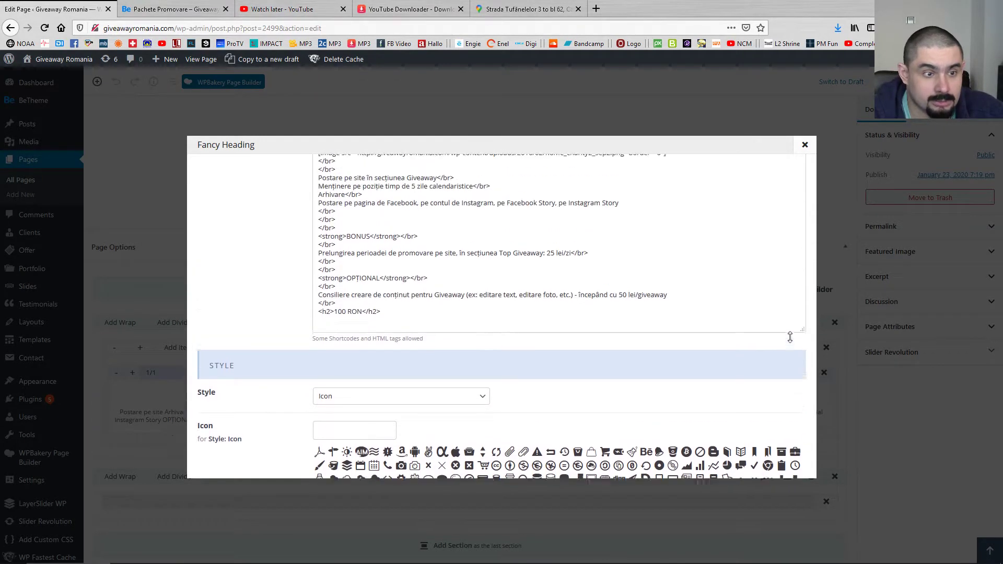
Wrap the 100 RON text in the PROFESIONAL content in <strong></strong> tags inside its h2 heading
{"action": "left_click_drag", "start_coordinate": [346, 277], "coordinate": [427, 278]}
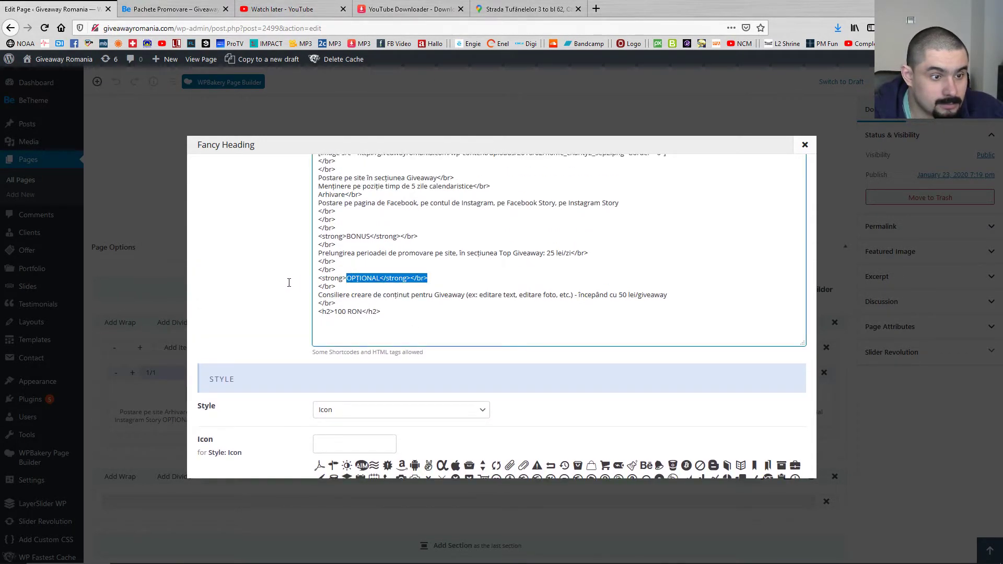
{"action": "left_click", "coordinate": [346, 277]}
{"action": "left_click_drag", "start_coordinate": [344, 277], "coordinate": [293, 281]}
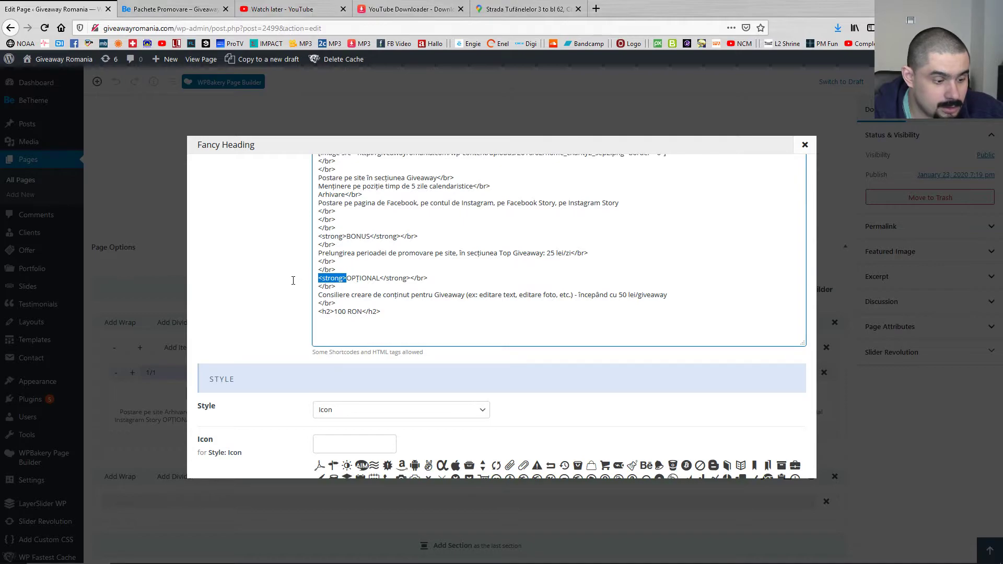
{"action": "key", "text": "ctrl+c"}
{"action": "left_click", "coordinate": [333, 312]}
{"action": "key", "text": "ctrl+v"}
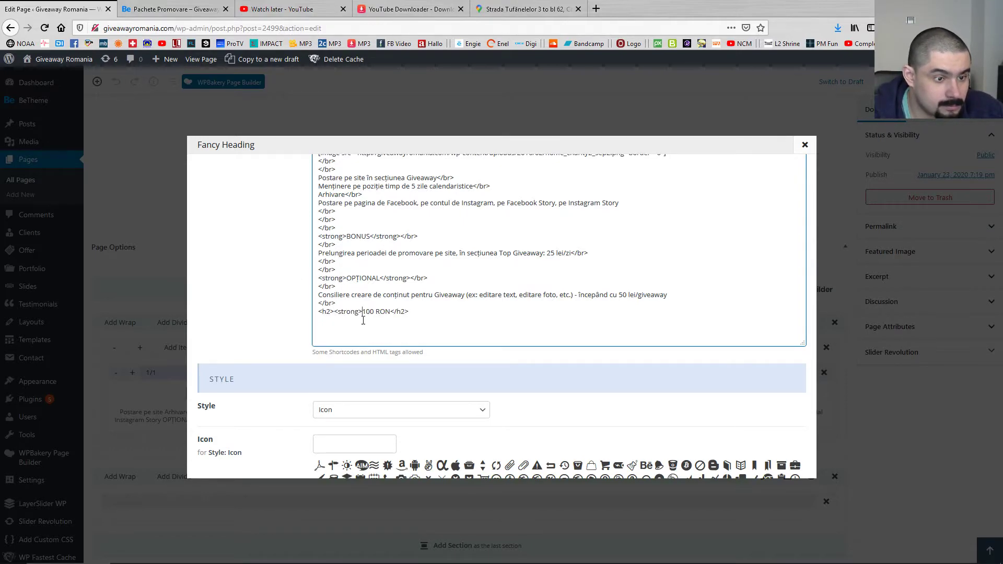
{"action": "left_click", "coordinate": [390, 313]}
{"action": "type", "text": "</strong><"}
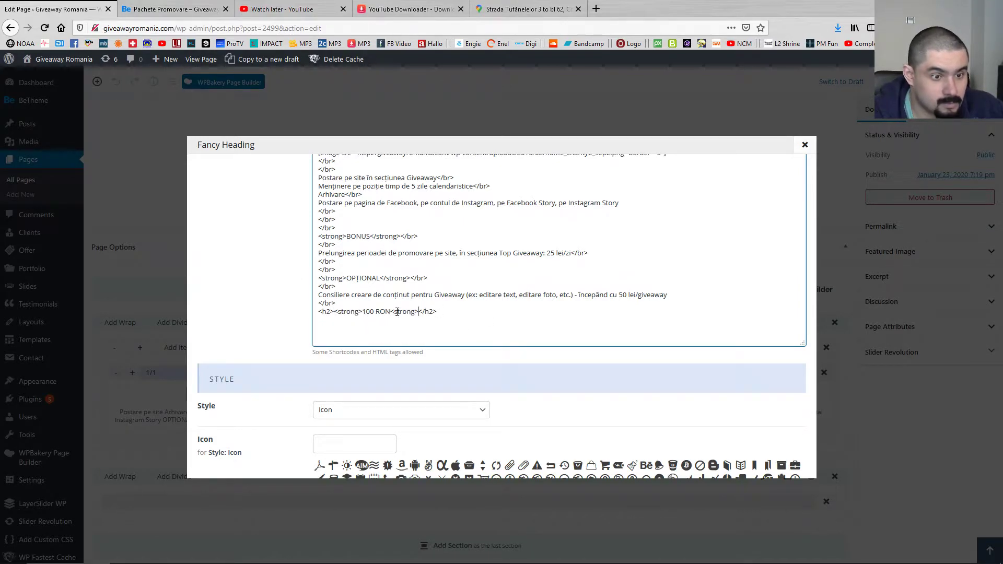
{"action": "type", "text": "/"}
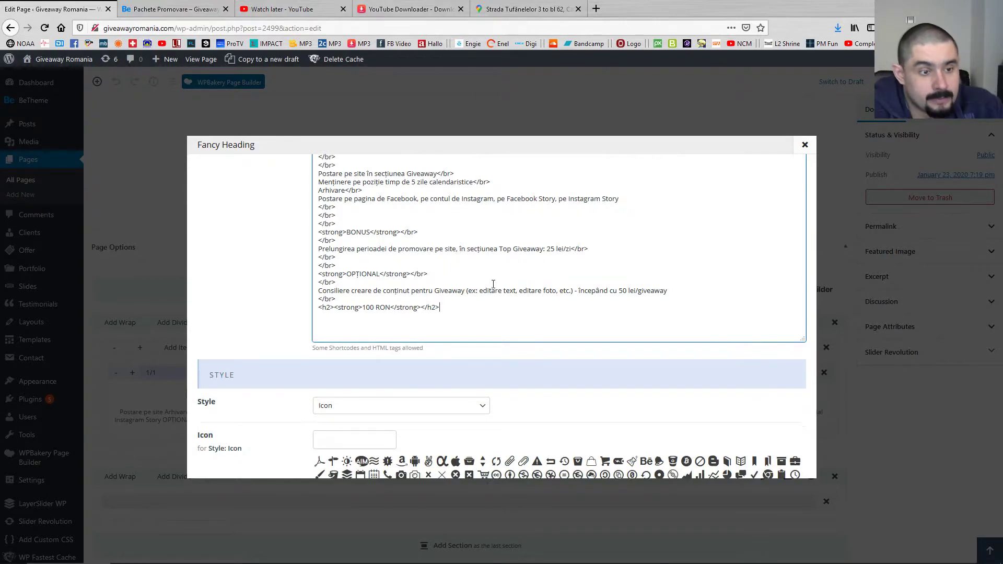
Save the PROFESIONAL heading with its bold price, update the page, and reload the public Pachete Promovare page
{"action": "scroll", "coordinate": [470, 303], "scroll_direction": "down", "scroll_amount": 3}
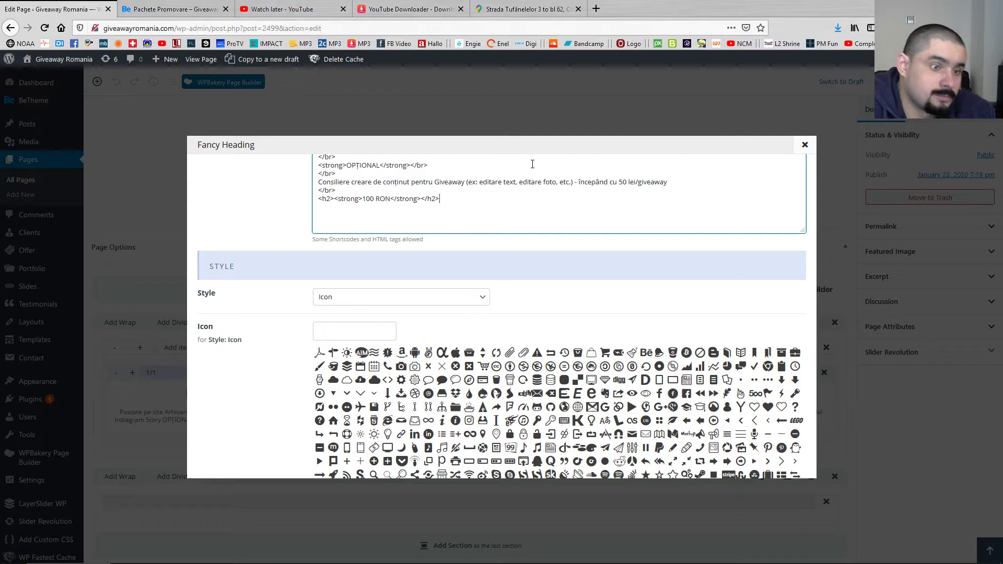
{"action": "scroll", "coordinate": [706, 387], "scroll_direction": "down", "scroll_amount": 5}
{"action": "left_click", "coordinate": [773, 459]}
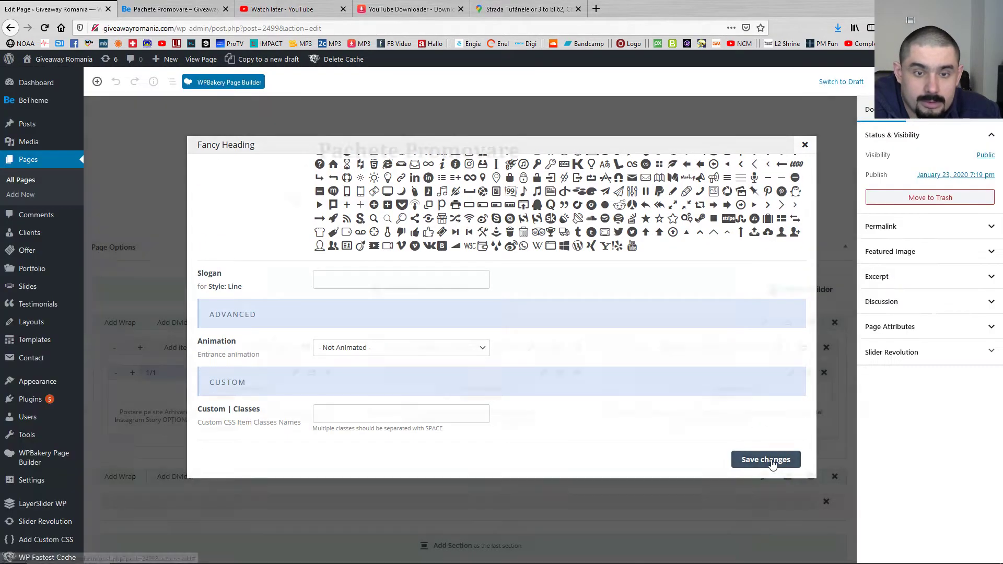
{"action": "left_click", "coordinate": [136, 4]}
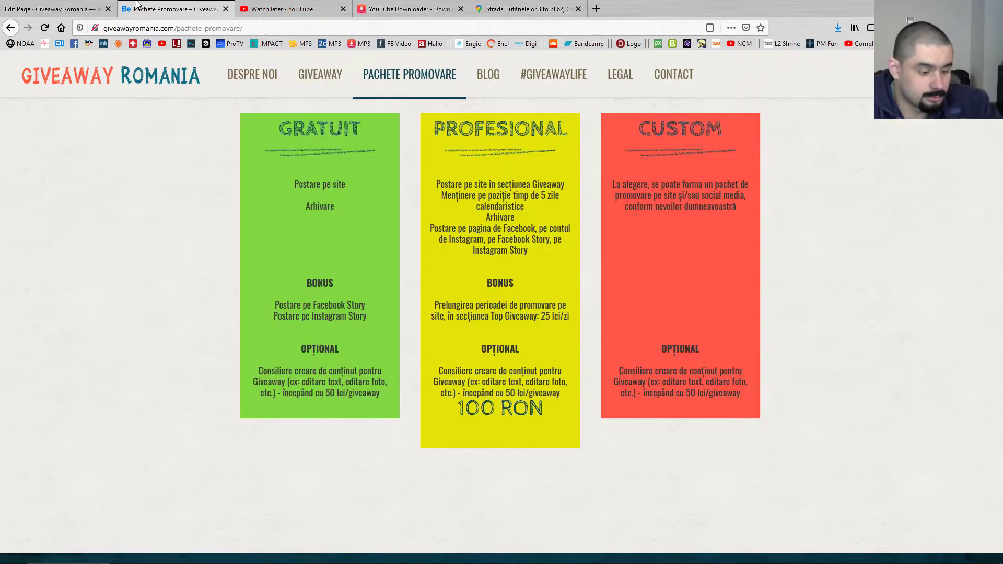
{"action": "key", "text": "F5"}
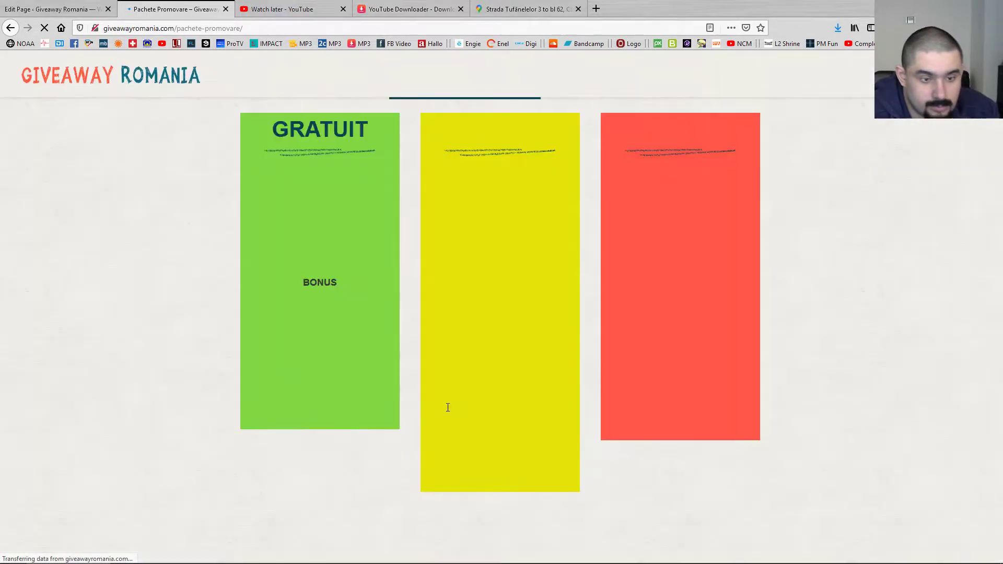
Reopen the PROFESIONAL heading in the page editor and add two </br> lines above the 100 RON line
{"action": "left_click", "coordinate": [80, 7]}
{"action": "scroll", "coordinate": [463, 366], "scroll_direction": "down", "scroll_amount": 3}
{"action": "left_click", "coordinate": [543, 213]}
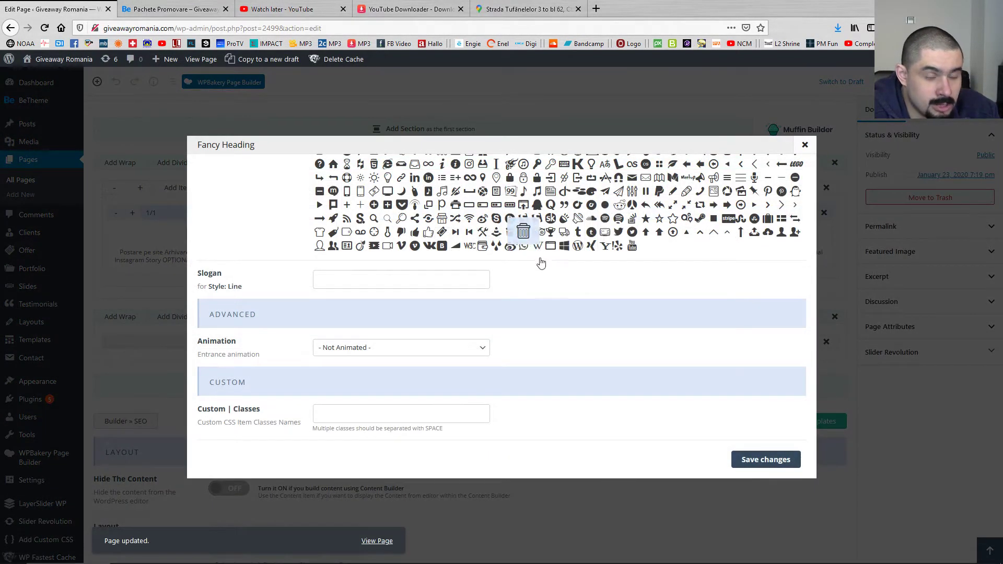
{"action": "scroll", "coordinate": [554, 290], "scroll_direction": "up", "scroll_amount": 5}
{"action": "left_click", "coordinate": [386, 211]}
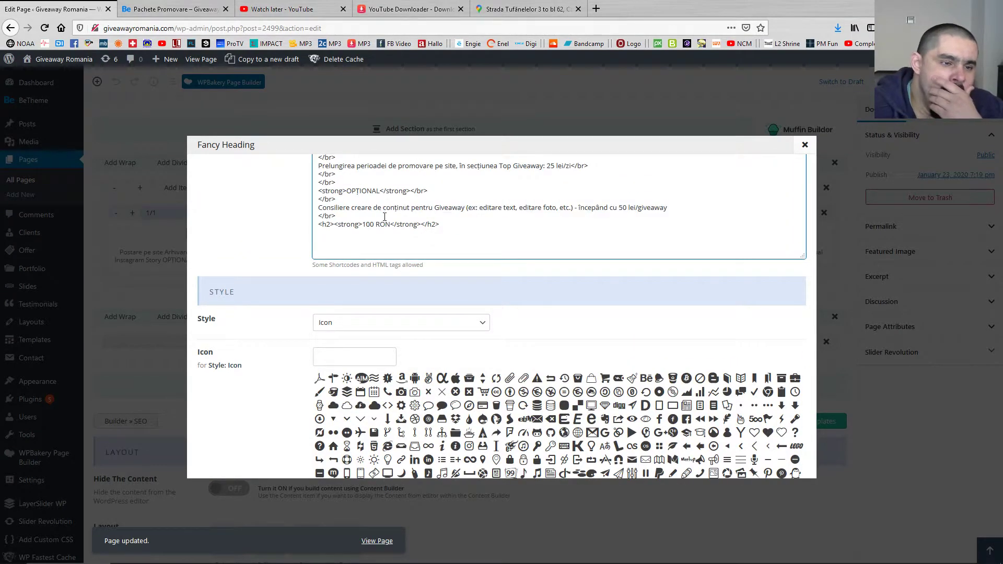
{"action": "key", "text": "Return"}
{"action": "type", "text": "</br>"}
{"action": "key", "text": "Return"}
{"action": "type", "text": "</br>"}
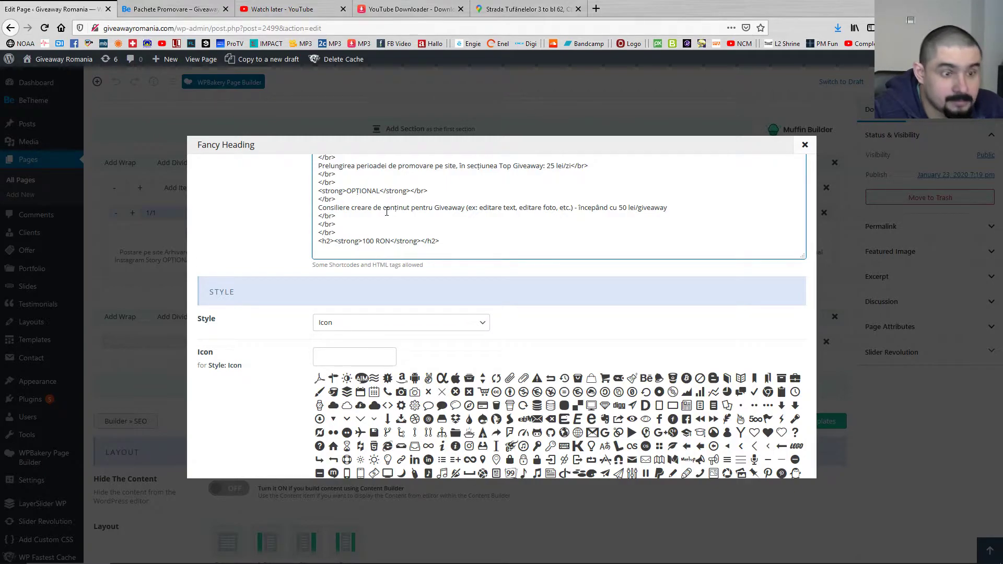
Save the PROFESIONAL heading with its extra spacing, update the page, and reload the public page
{"action": "scroll", "coordinate": [684, 364], "scroll_direction": "down", "scroll_amount": 5}
{"action": "left_click", "coordinate": [763, 459]}
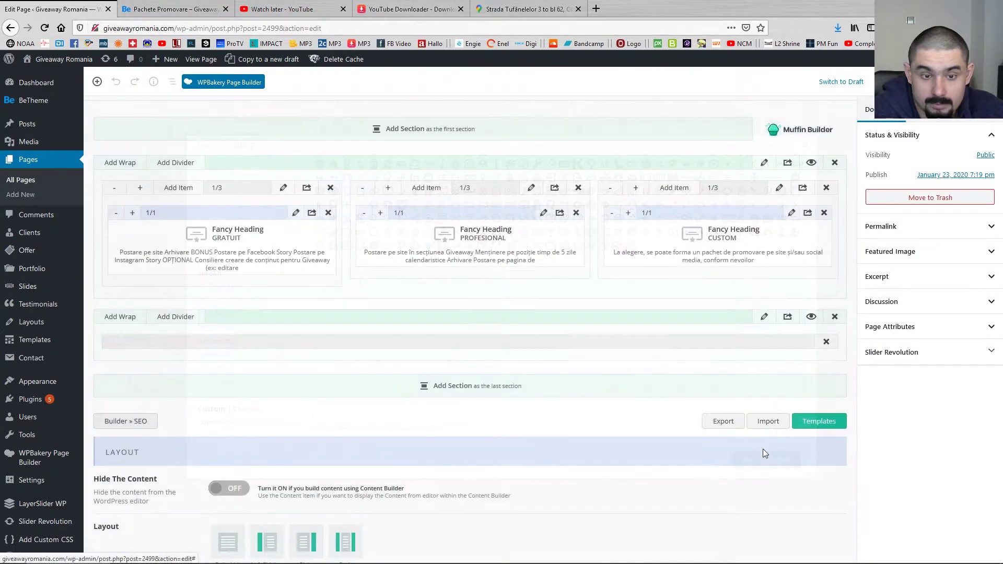
{"action": "scroll", "coordinate": [679, 250], "scroll_direction": "up", "scroll_amount": 3}
{"action": "left_click", "coordinate": [934, 82]}
{"action": "left_click", "coordinate": [161, 6]}
{"action": "key", "text": "F5"}
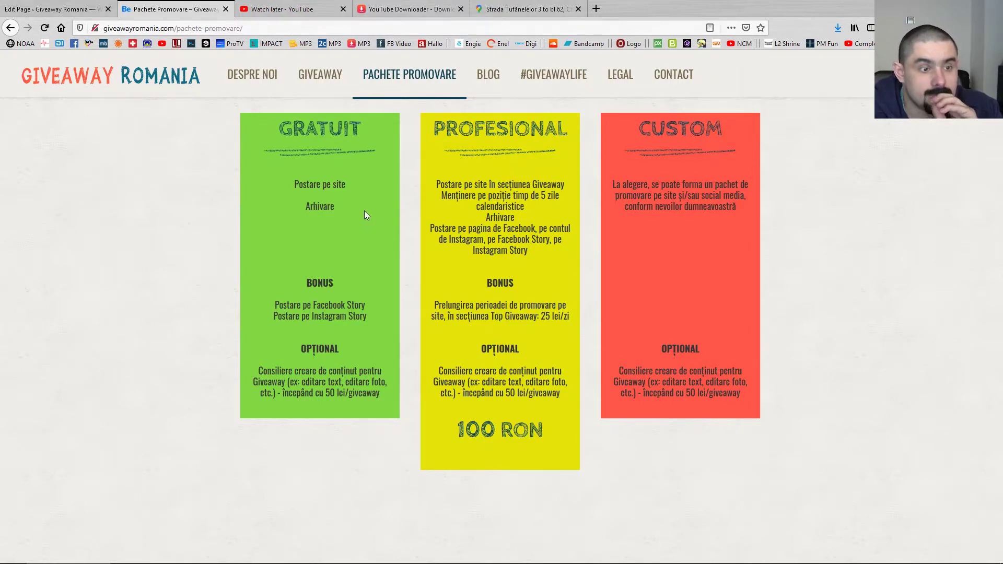
Open the GRATUIT Fancy Heading in the page editor and append three </br> lines after the Consiliere text
{"action": "left_click", "coordinate": [68, 8]}
{"action": "left_click", "coordinate": [296, 372]}
{"action": "left_click_drag", "start_coordinate": [337, 424], "coordinate": [286, 426]}
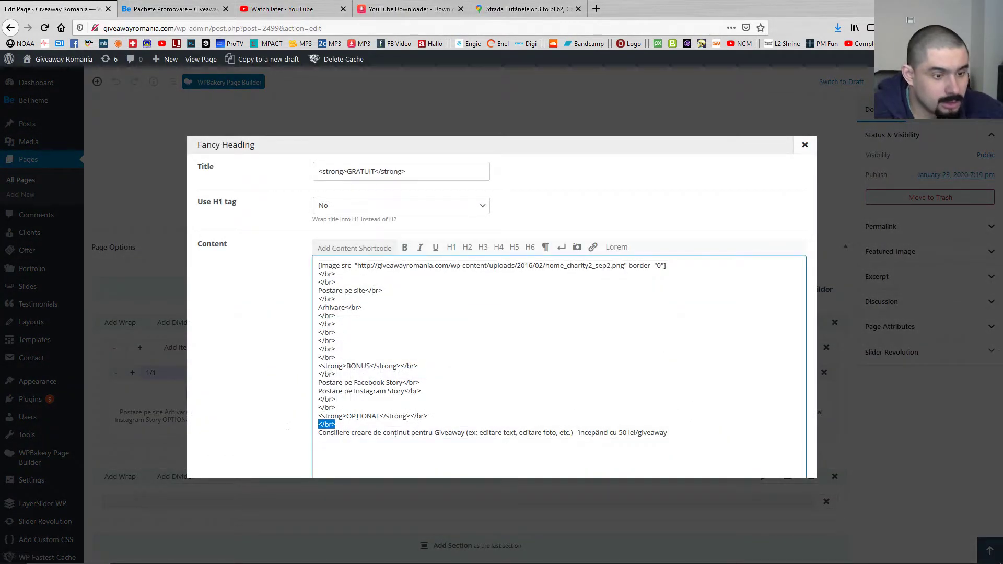
{"action": "left_click", "coordinate": [440, 467]}
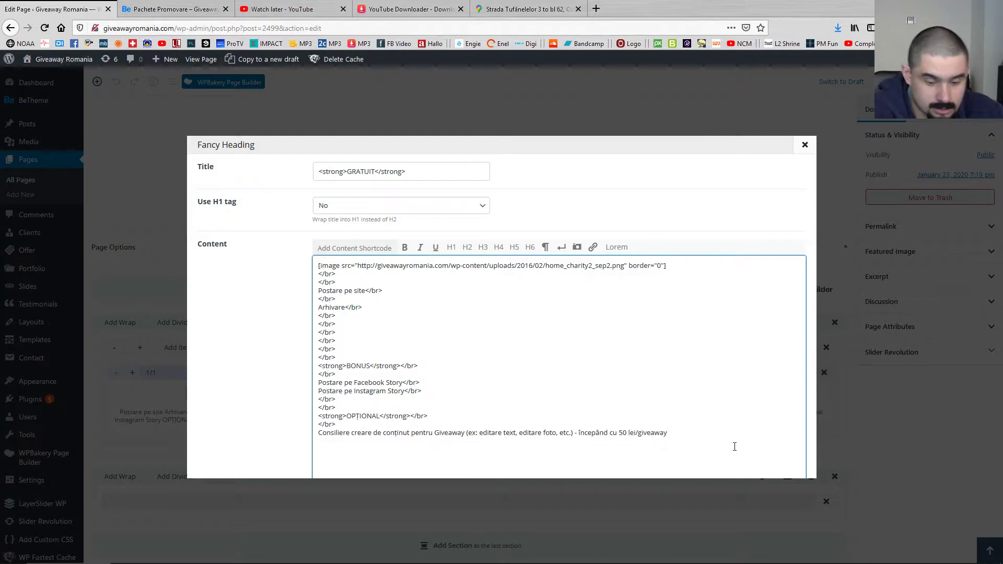
{"action": "key", "text": "Return"}
{"action": "key", "text": "ctrl+v"}
{"action": "key", "text": "Return"}
{"action": "key", "text": "ctrl+v"}
{"action": "key", "text": "Return"}
{"action": "key", "text": "ctrl+v"}
Save the GRATUIT heading with its added line breaks, update the page, and reload the public page
{"action": "scroll", "coordinate": [675, 352], "scroll_direction": "down", "scroll_amount": 2}
{"action": "scroll", "coordinate": [784, 459], "scroll_direction": "down", "scroll_amount": 10}
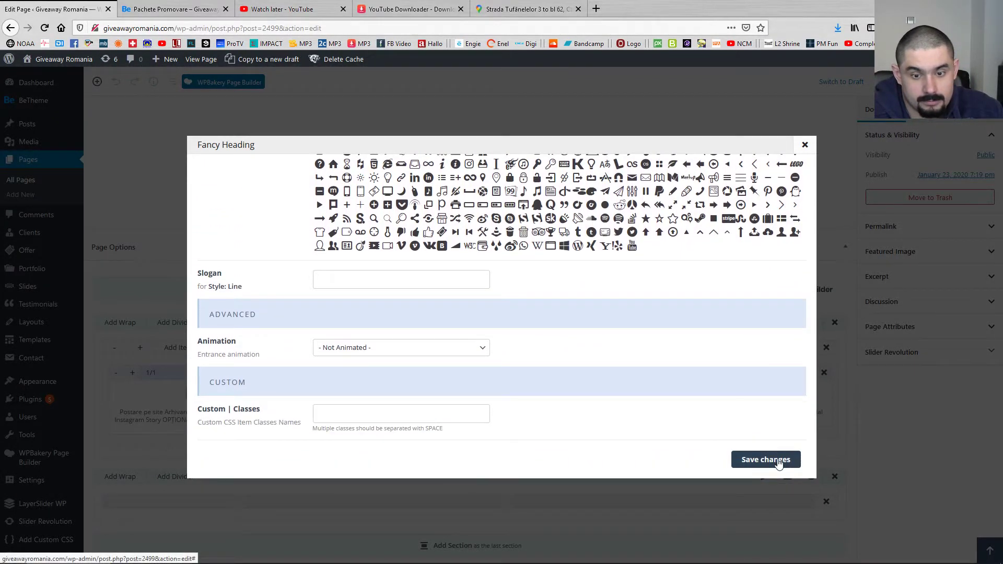
{"action": "left_click", "coordinate": [766, 459]}
{"action": "key", "text": "ctrl+s"}
{"action": "key", "text": "ctrl+Tab"}
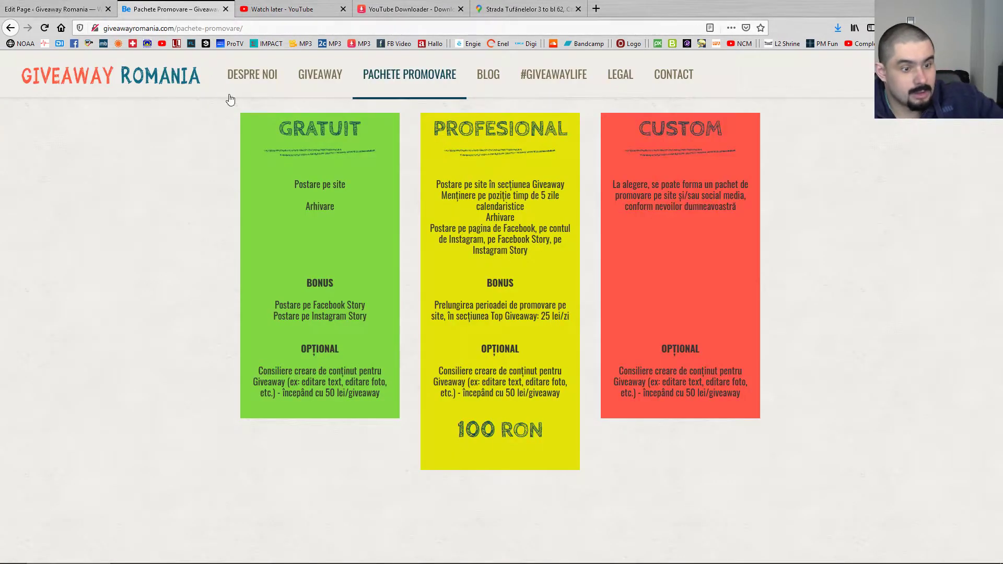
{"action": "key", "text": "F5"}
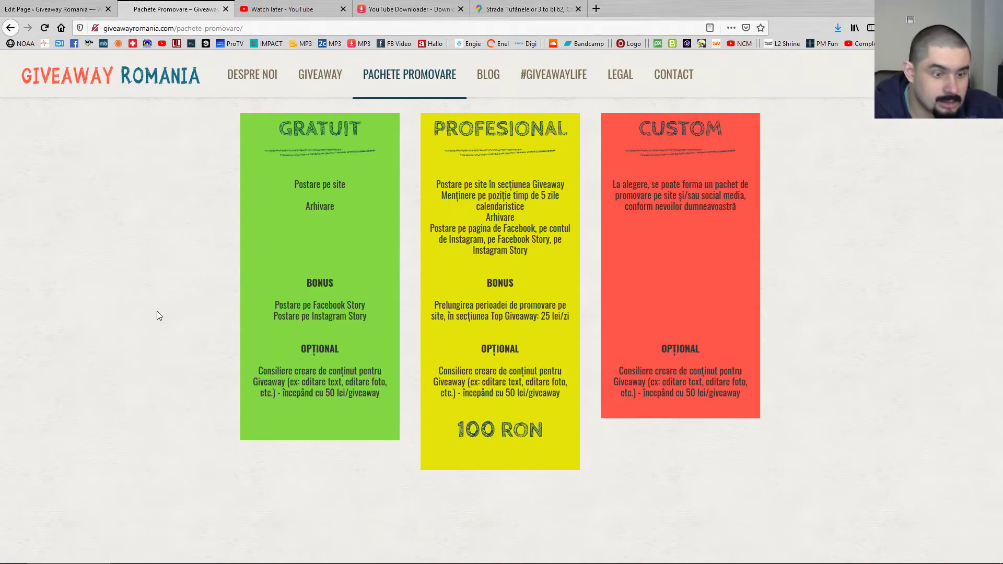
Reopen the GRATUIT heading in the page editor and append one more </br> line at the end of its content
{"action": "key", "text": "ctrl+shift+Tab"}
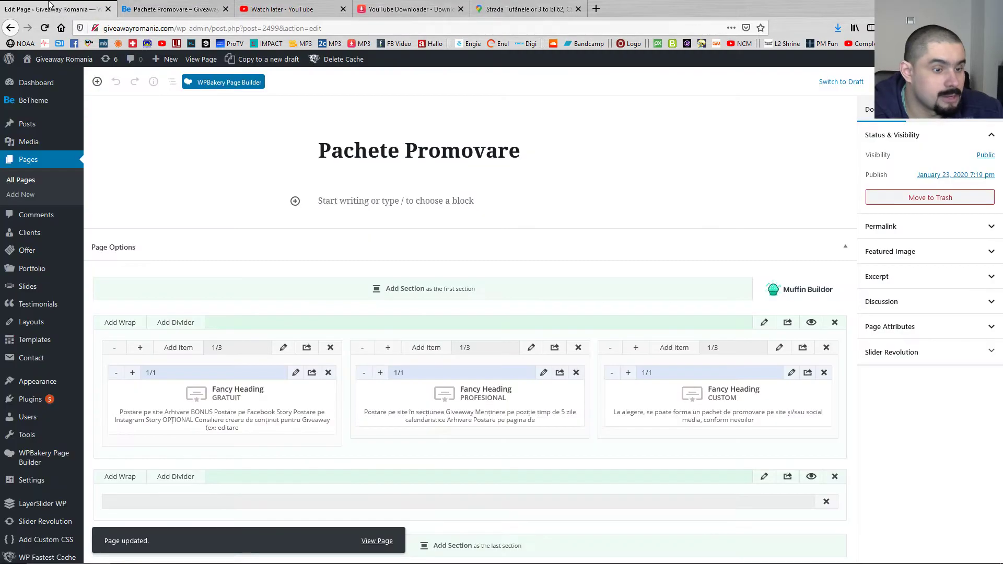
{"action": "left_click", "coordinate": [296, 372]}
{"action": "scroll", "coordinate": [398, 365], "scroll_direction": "down", "scroll_amount": 5}
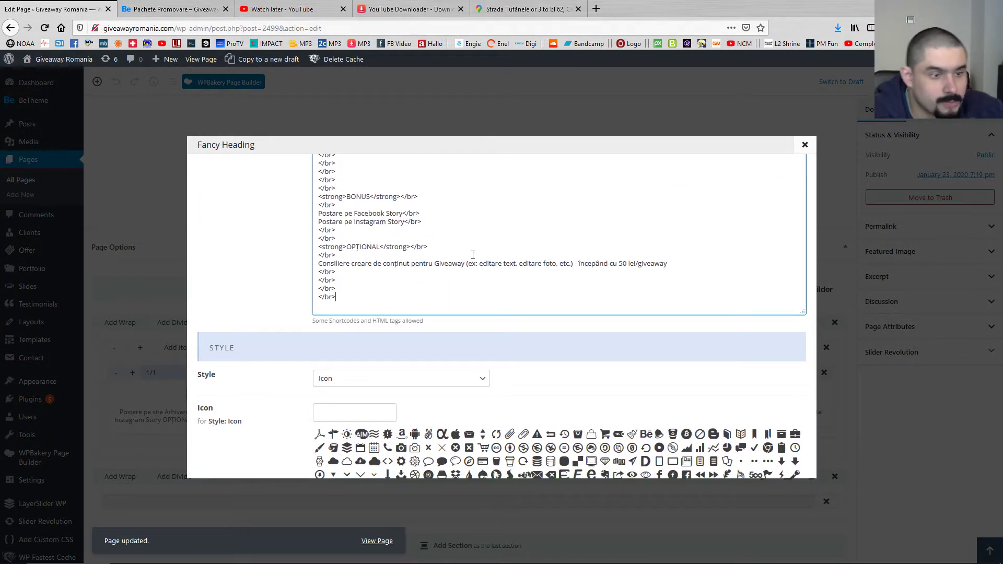
Save the GRATUIT heading with the additional line break, update the page, and reload the public page to compare the column heights
{"action": "scroll", "coordinate": [655, 331], "scroll_direction": "down", "scroll_amount": 10}
{"action": "left_click", "coordinate": [755, 460]}
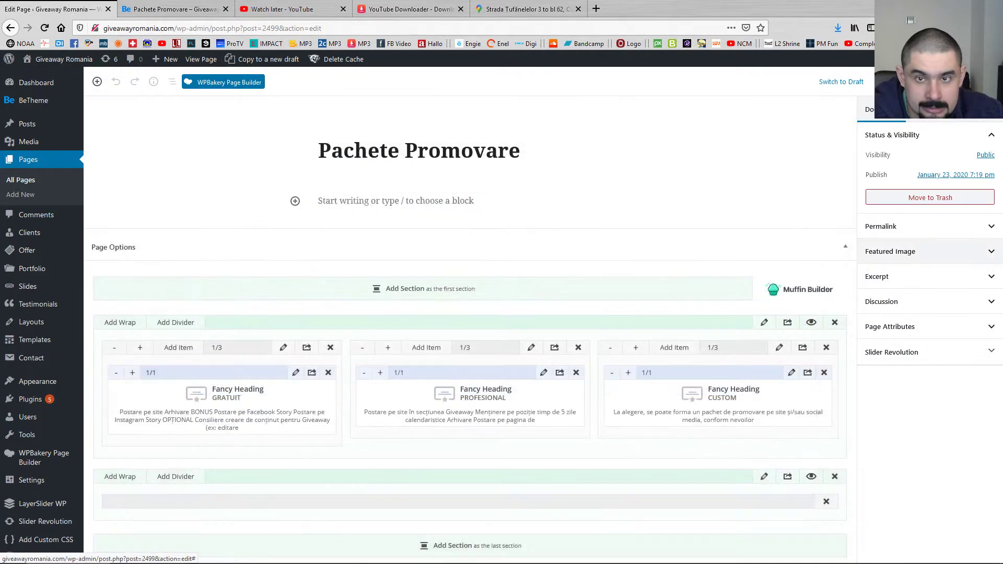
{"action": "left_click", "coordinate": [883, 81]}
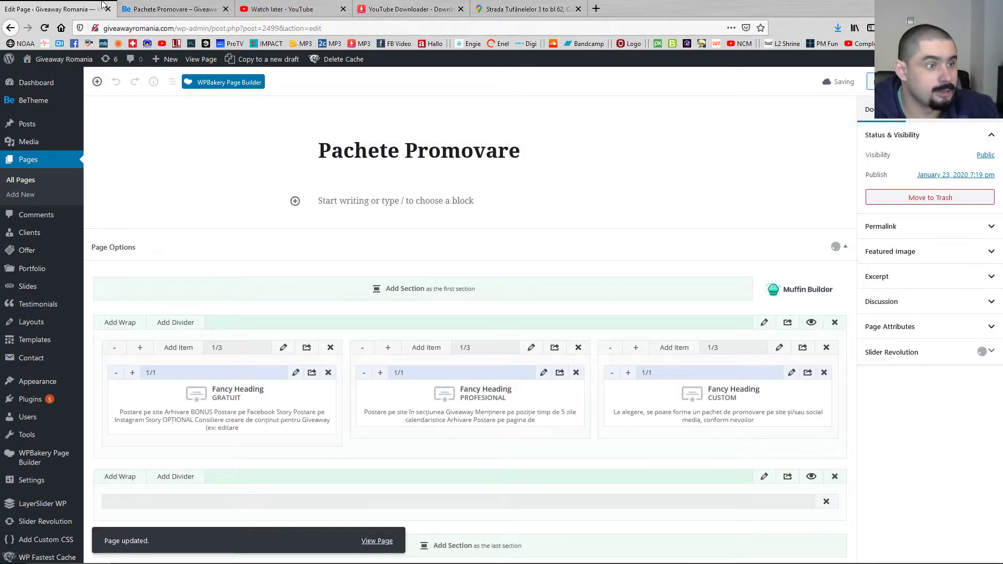
{"action": "left_click", "coordinate": [172, 9]}
{"action": "key", "text": "F5"}
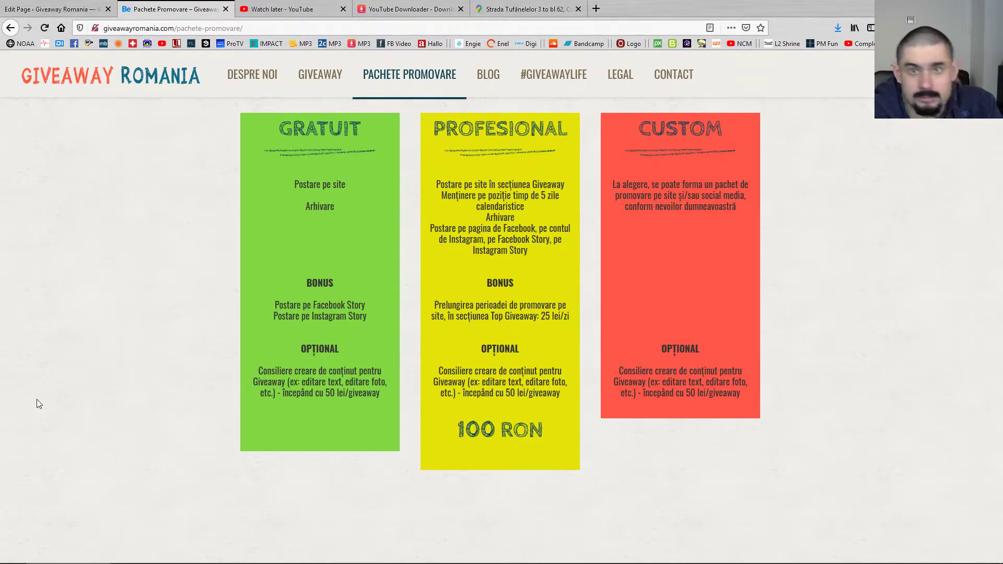
{"action": "left_click", "coordinate": [52, 8]}
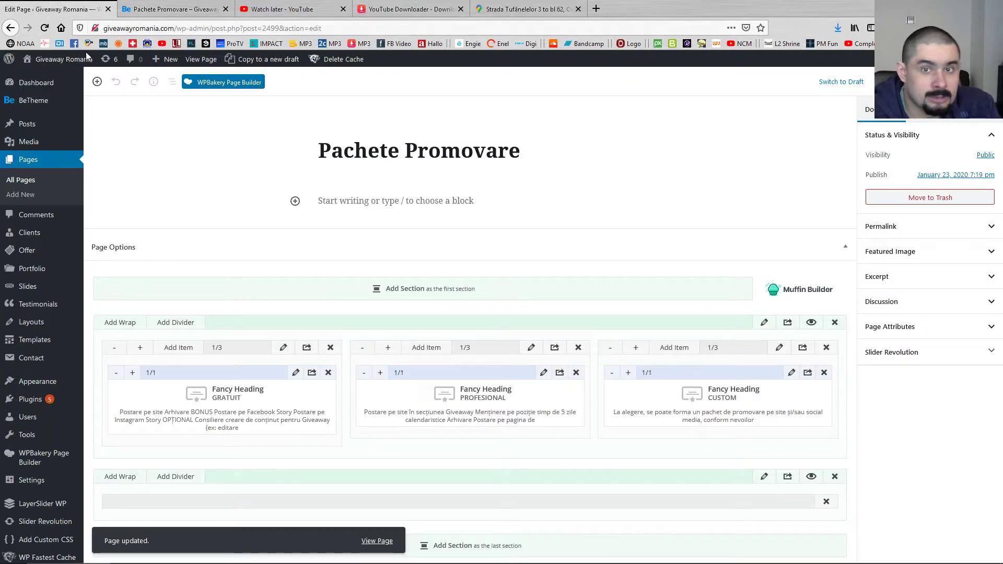
{"action": "left_click", "coordinate": [296, 372]}
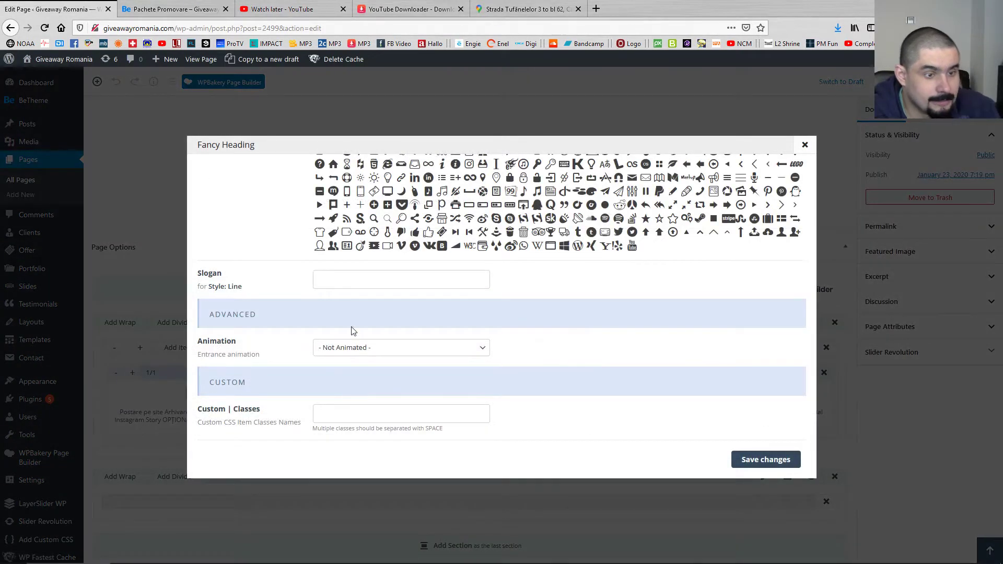
{"action": "scroll", "coordinate": [643, 408], "scroll_direction": "up", "scroll_amount": 2}
{"action": "scroll", "coordinate": [644, 407], "scroll_direction": "up", "scroll_amount": 3}
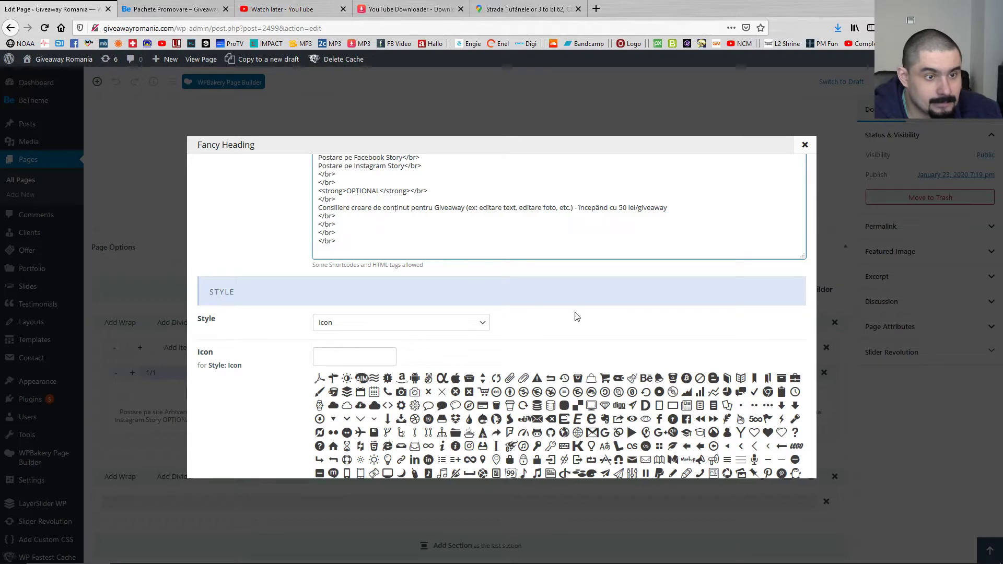
{"action": "left_click", "coordinate": [804, 145]}
Reopen the GRATUIT Fancy Heading in the page editor and append another </br> line at the end of its content
{"action": "left_click", "coordinate": [298, 373]}
{"action": "scroll", "coordinate": [453, 284], "scroll_direction": "down", "scroll_amount": 5}
{"action": "scroll", "coordinate": [383, 280], "scroll_direction": "up", "scroll_amount": 3}
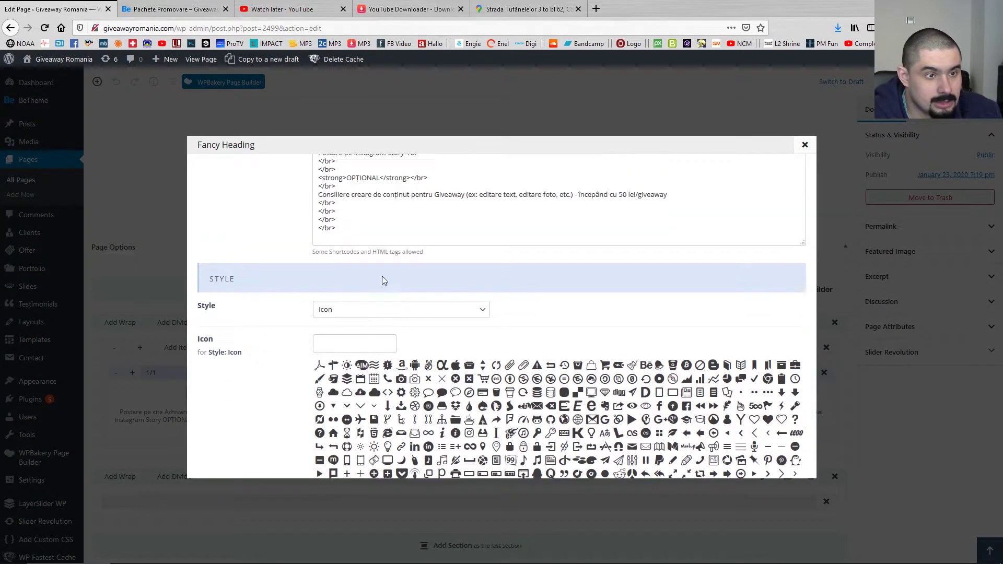
{"action": "left_click", "coordinate": [386, 299]}
{"action": "key", "text": "Return"}
{"action": "type", "text": "</br>"}
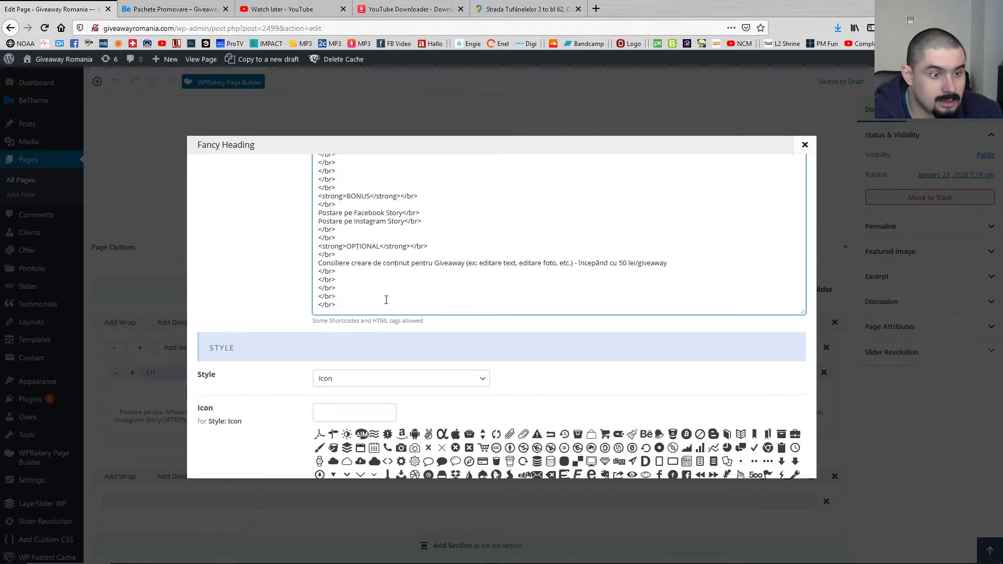
Check the public page, save the GRATUIT heading with its new line break, update the page, and reload the public page
{"action": "left_click", "coordinate": [186, 8]}
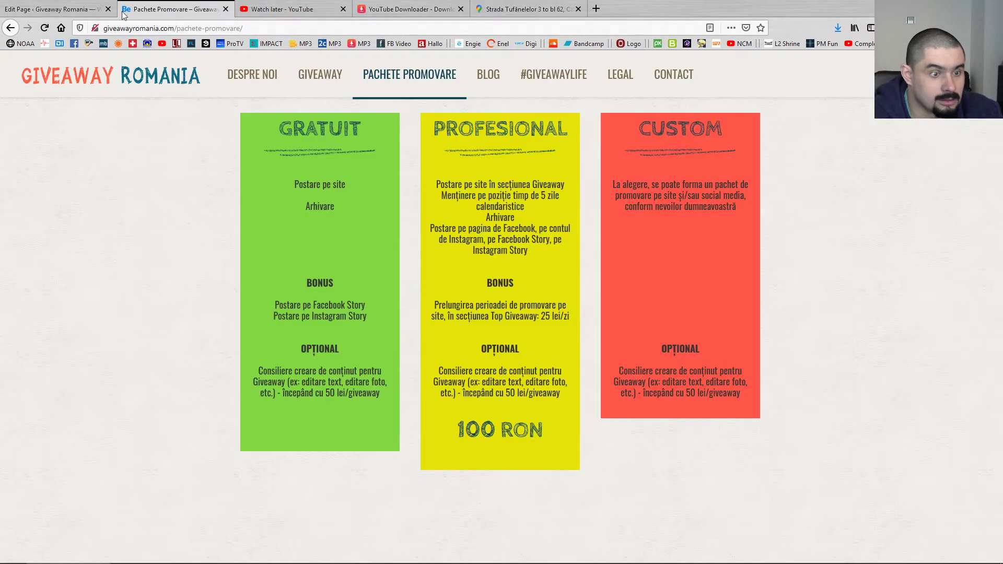
{"action": "left_click", "coordinate": [104, 11]}
{"action": "scroll", "coordinate": [745, 449], "scroll_direction": "down", "scroll_amount": 10}
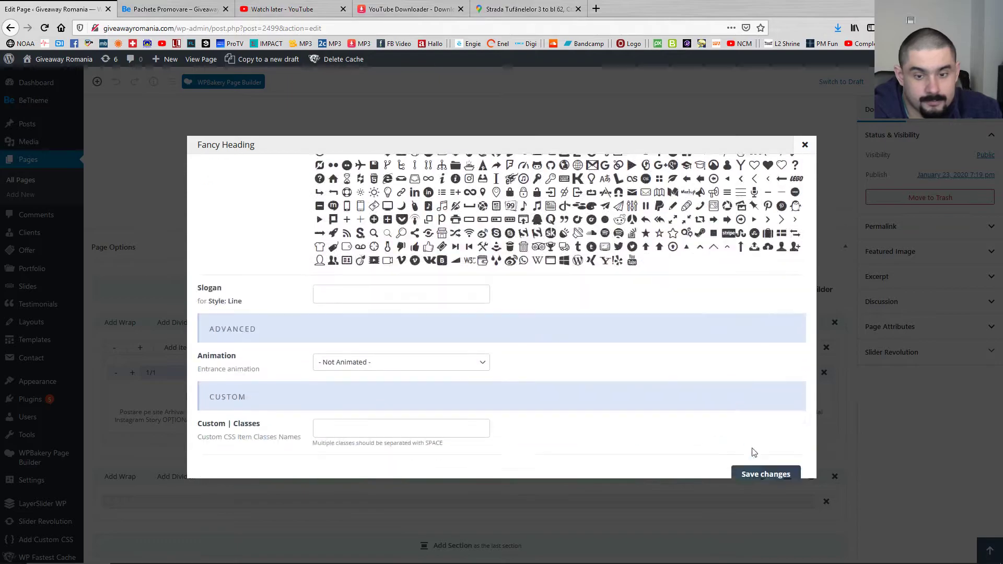
{"action": "left_click", "coordinate": [784, 461]}
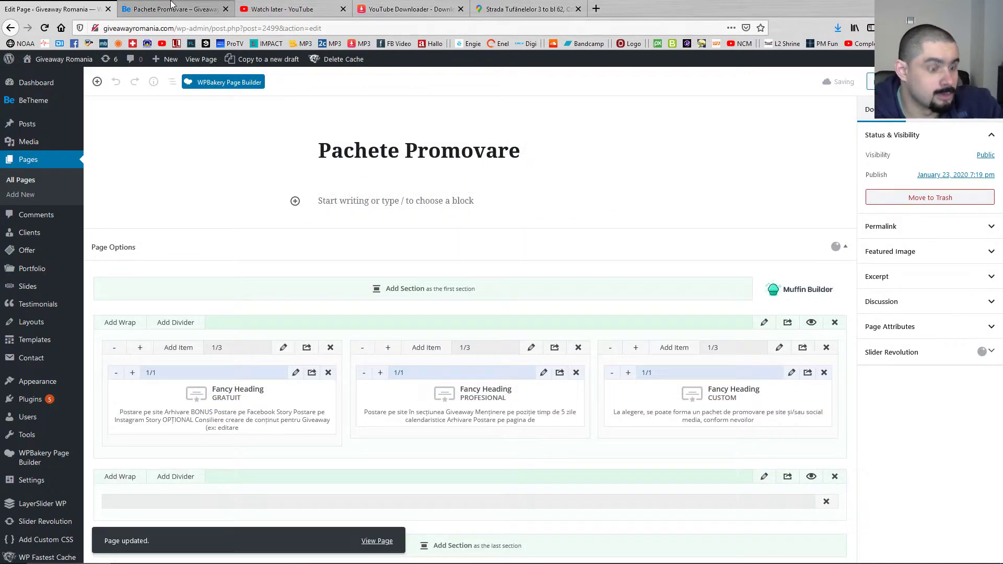
{"action": "left_click", "coordinate": [172, 9]}
{"action": "key", "text": "F5"}
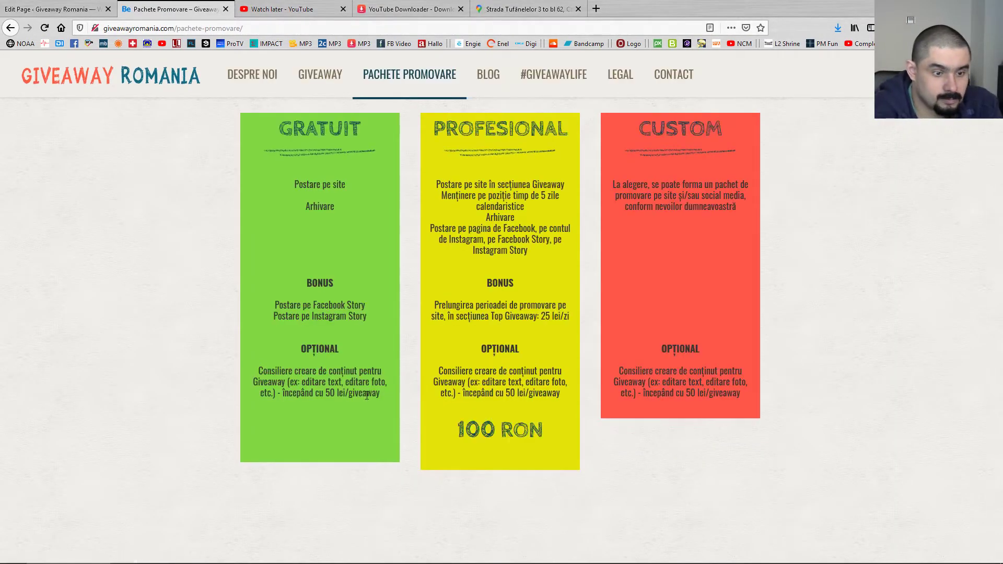
Return to the GRATUIT heading's content in the page editor and add a further </br> line at its end
{"action": "key", "text": "ctrl+Page_Up"}
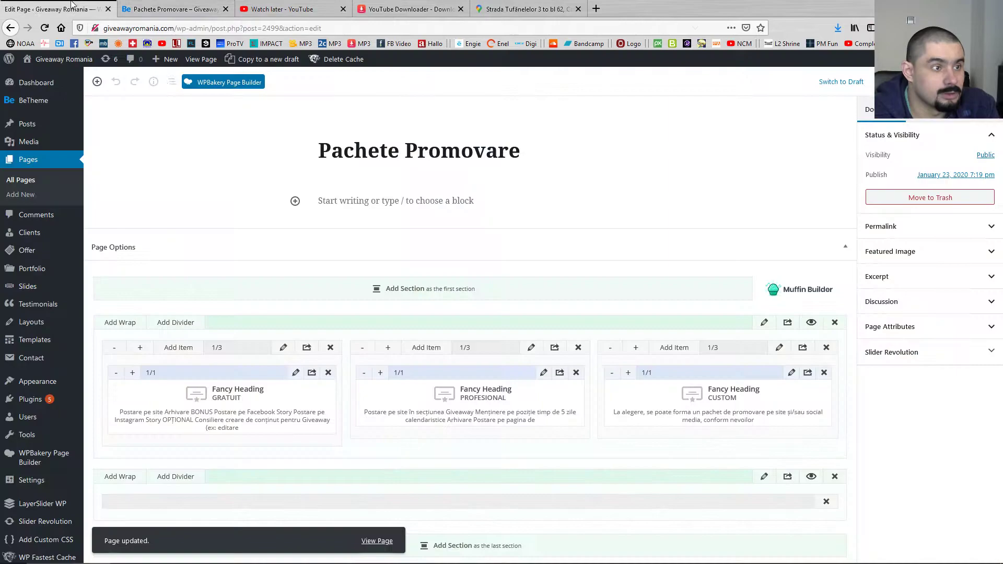
{"action": "left_click", "coordinate": [296, 373]}
{"action": "scroll", "coordinate": [381, 433], "scroll_direction": "down", "scroll_amount": 5}
{"action": "scroll", "coordinate": [380, 432], "scroll_direction": "up", "scroll_amount": 5}
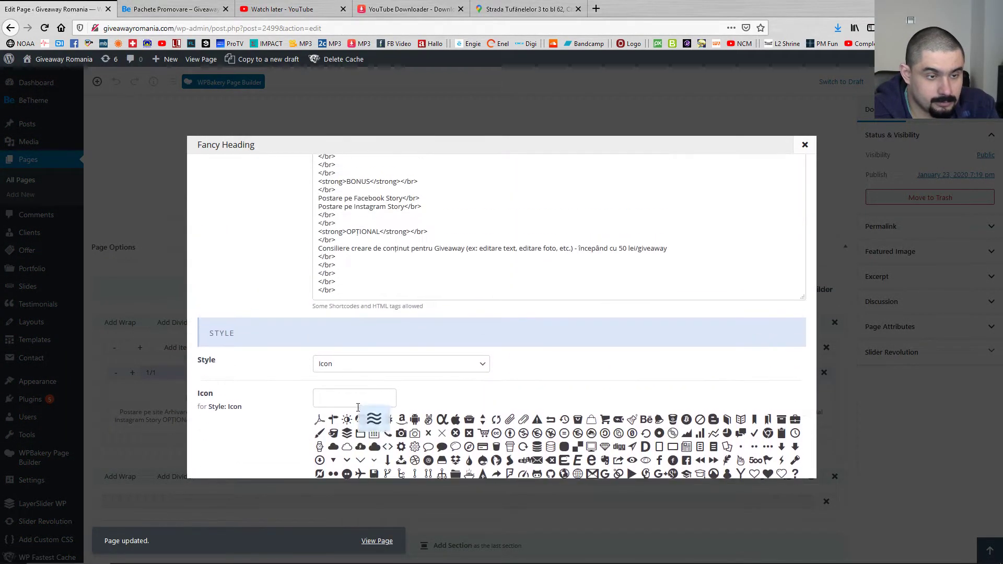
{"action": "left_click", "coordinate": [346, 303]}
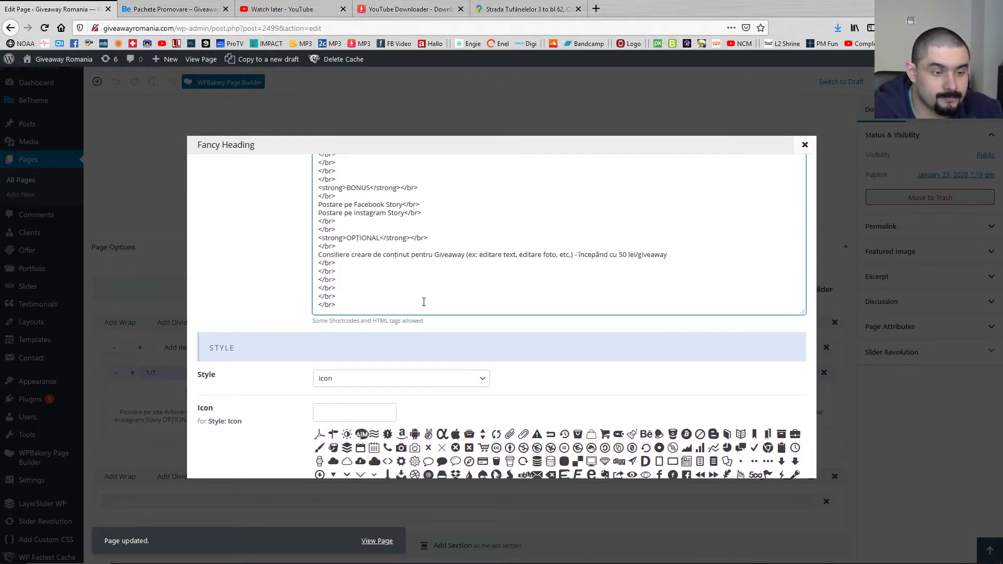
Save the GRATUIT heading with the extra line break, update the page, and reload the public page to compare the columns
{"action": "scroll", "coordinate": [421, 301], "scroll_direction": "down", "scroll_amount": 8}
{"action": "left_click", "coordinate": [765, 460]}
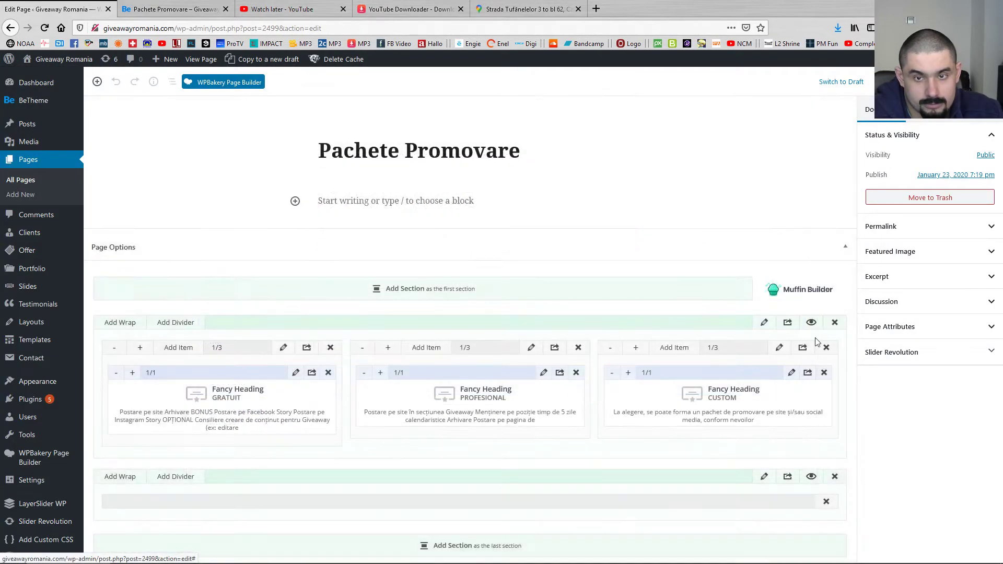
{"action": "left_click", "coordinate": [172, 9]}
{"action": "key", "text": "F5"}
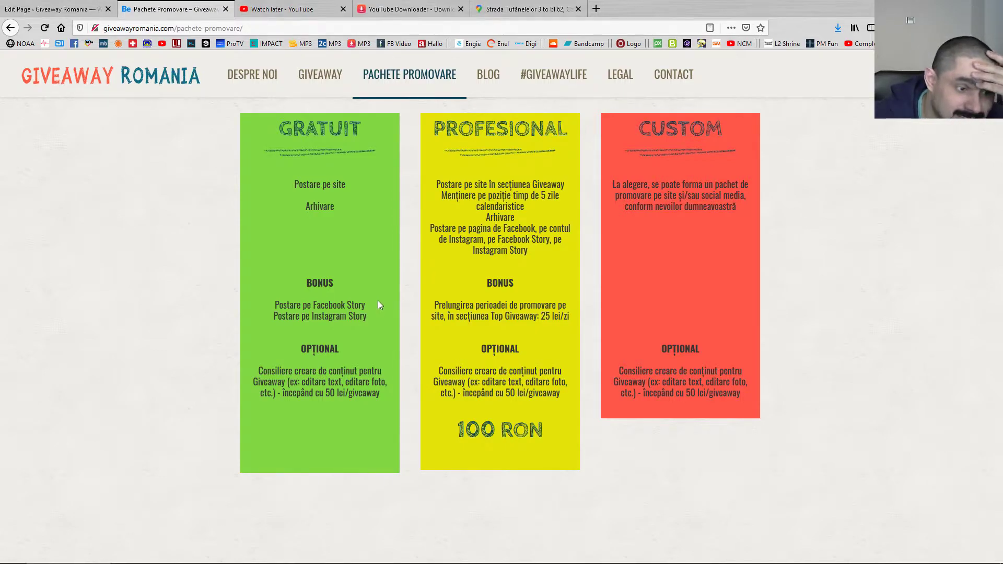
Reopen the GRATUIT heading in the page editor and enlarge its content box to show all lines
{"action": "key", "text": "ctrl+Page_Up"}
{"action": "left_click", "coordinate": [295, 373]}
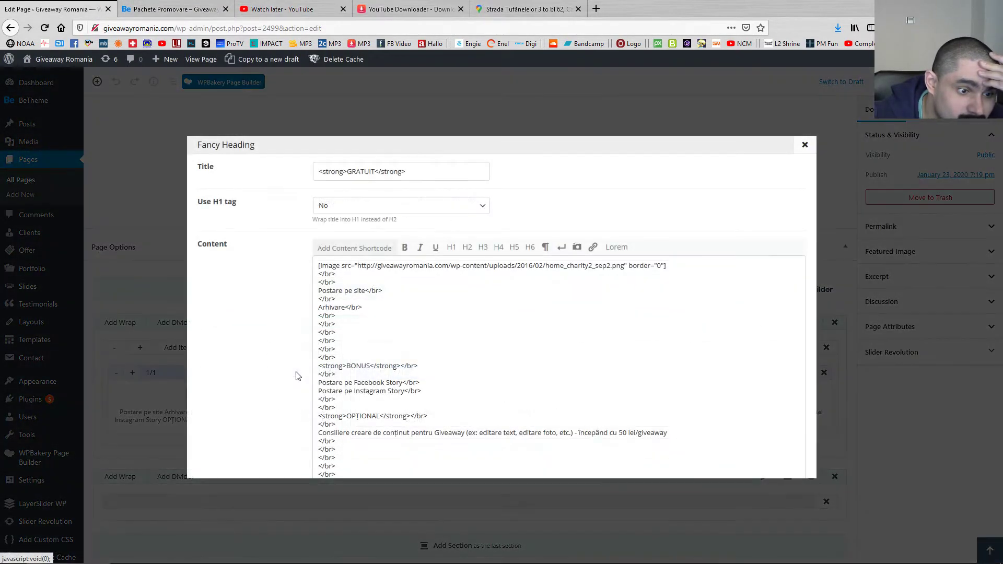
{"action": "scroll", "coordinate": [410, 409], "scroll_direction": "down", "scroll_amount": 2}
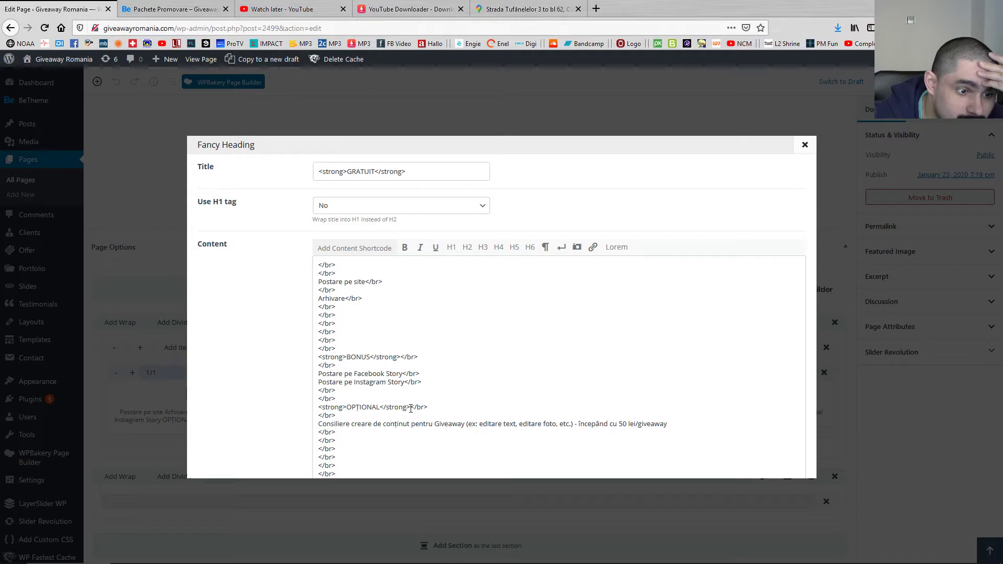
{"action": "scroll", "coordinate": [591, 267], "scroll_direction": "down", "scroll_amount": 3}
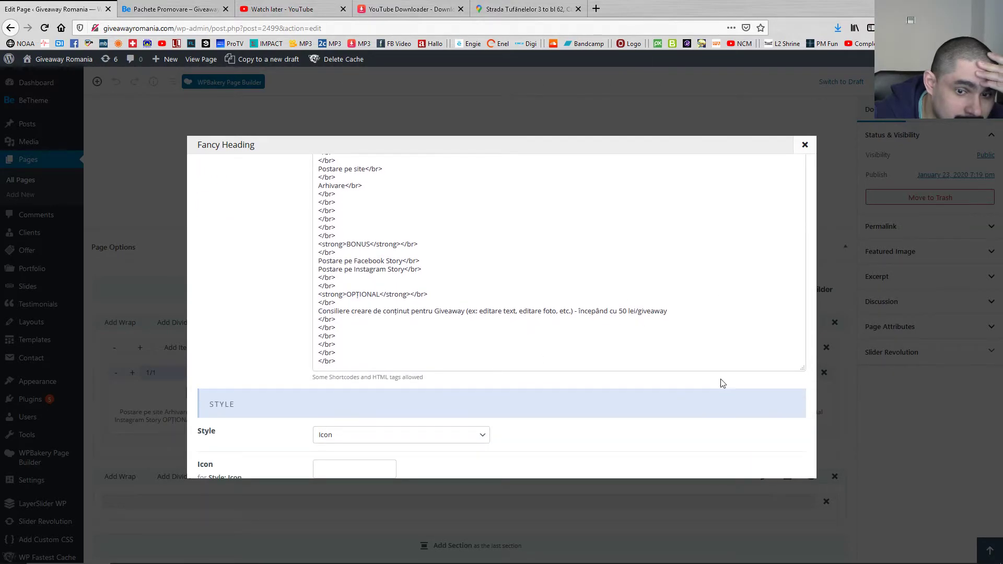
{"action": "left_click", "coordinate": [586, 352]}
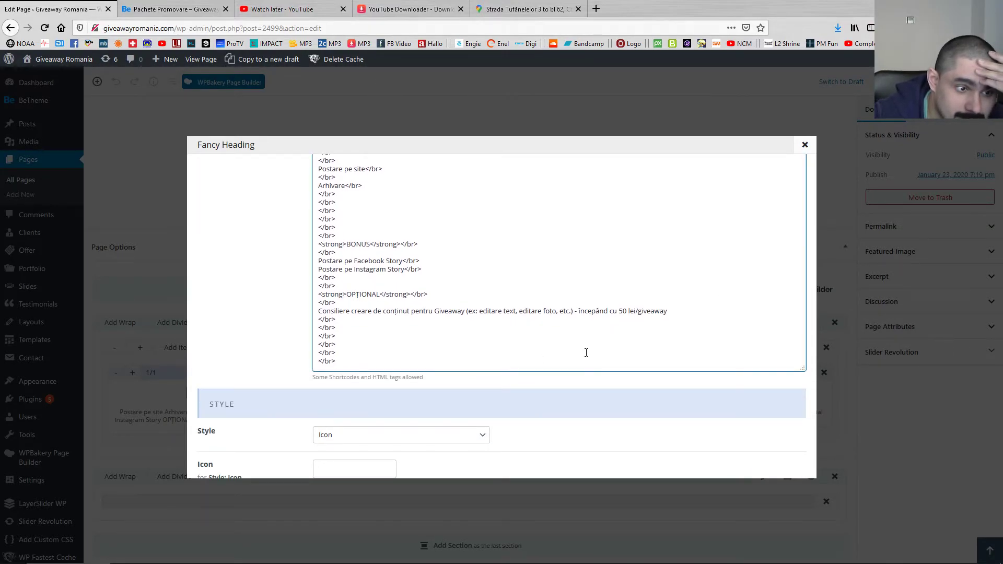
{"action": "key", "text": "Down"}
{"action": "left_click_drag", "start_coordinate": [802, 368], "coordinate": [802, 452]}
Examine the line breaks in the GRATUIT heading's content and compare them with the column layout on the public page
{"action": "scroll", "coordinate": [583, 374], "scroll_direction": "up", "scroll_amount": 3}
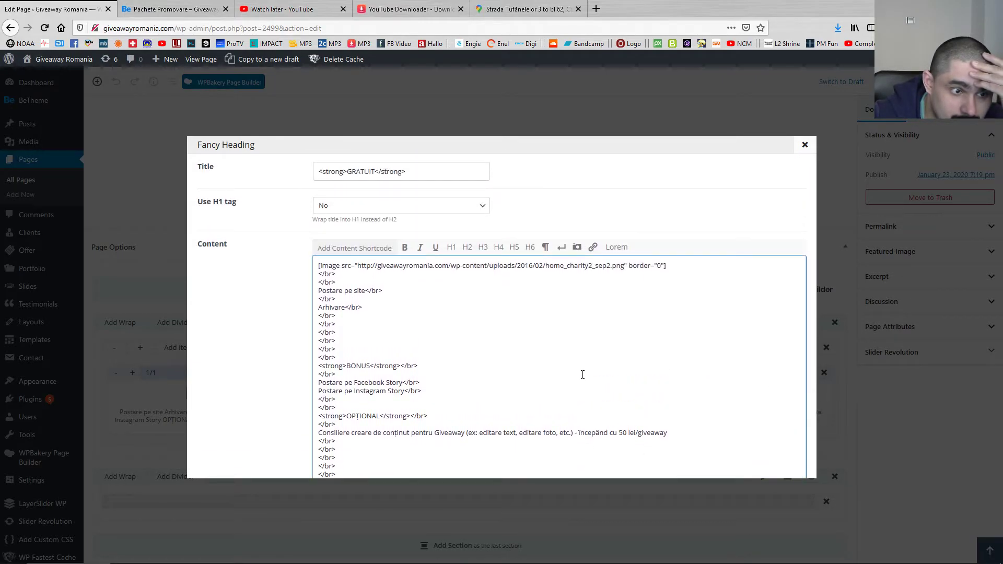
{"action": "key", "text": "ctrl+Home"}
{"action": "key", "text": "Down"}
{"action": "key", "text": "Down"}
{"action": "key", "text": "Down"}
{"action": "key", "text": "Down"}
{"action": "key", "text": "Down"}
{"action": "key", "text": "Down"}
{"action": "key", "text": "Down"}
{"action": "key", "text": "ctrl+End"}
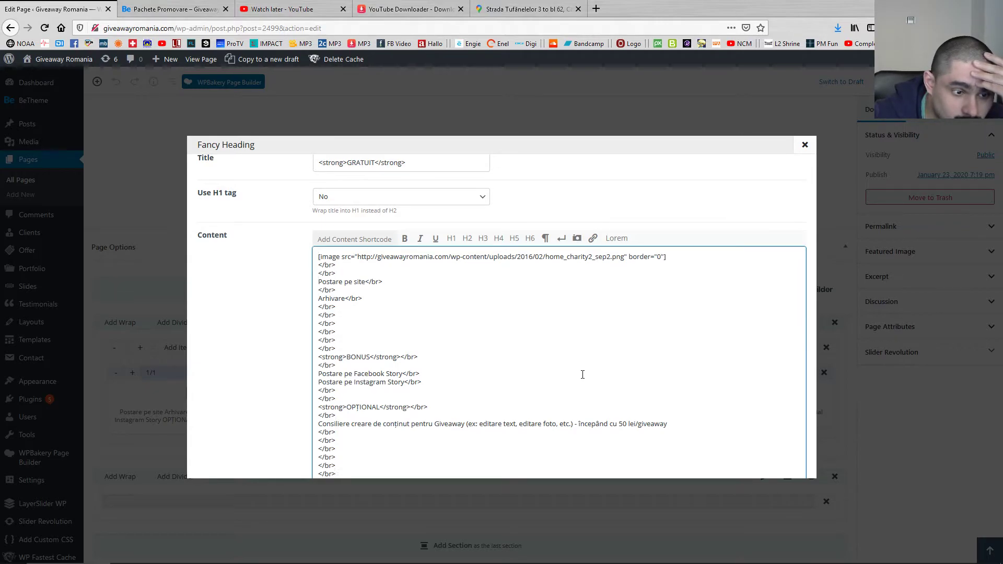
{"action": "scroll", "coordinate": [541, 370], "scroll_direction": "down", "scroll_amount": 1}
{"action": "scroll", "coordinate": [541, 369], "scroll_direction": "down", "scroll_amount": 1}
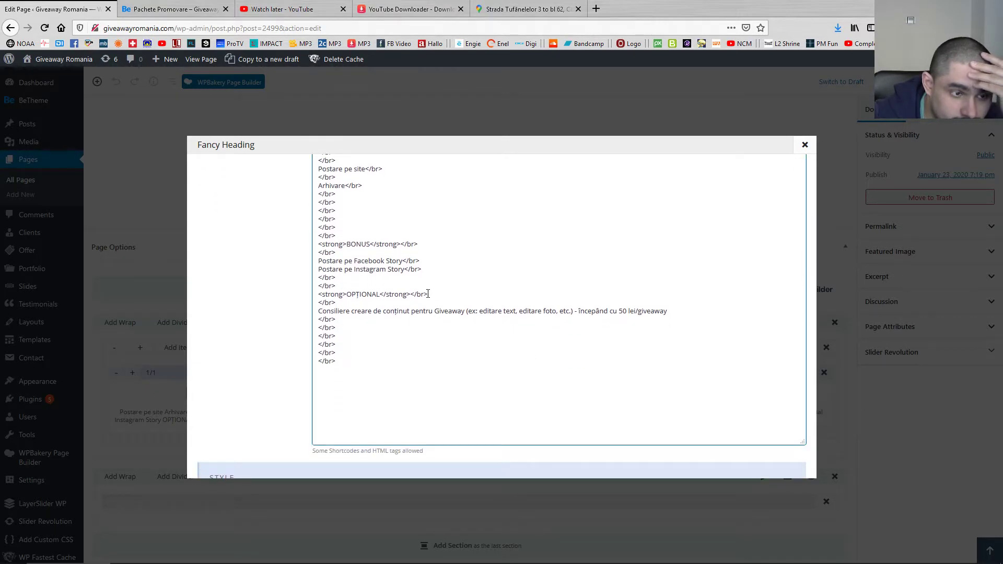
{"action": "left_click", "coordinate": [174, 13]}
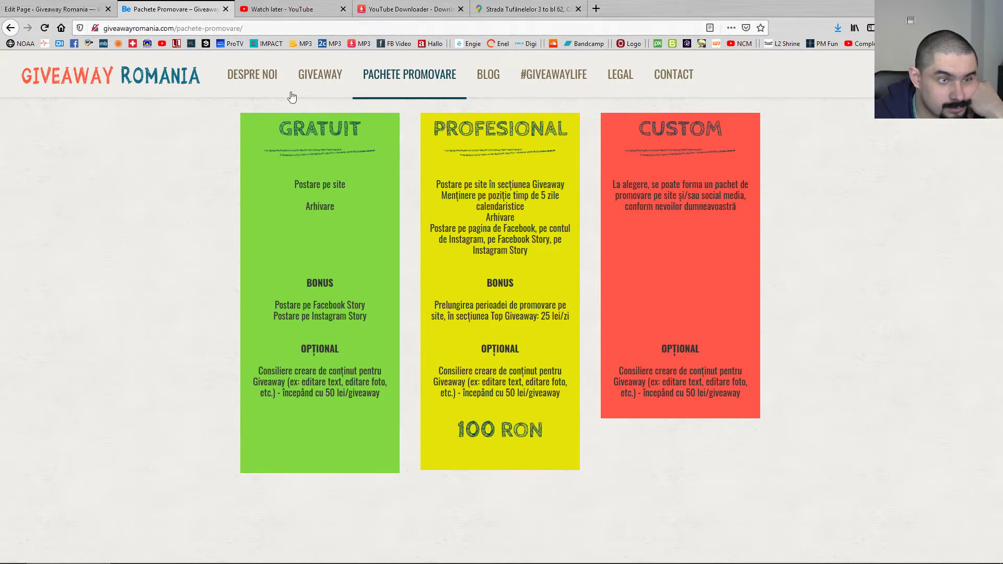
{"action": "left_click", "coordinate": [53, 9]}
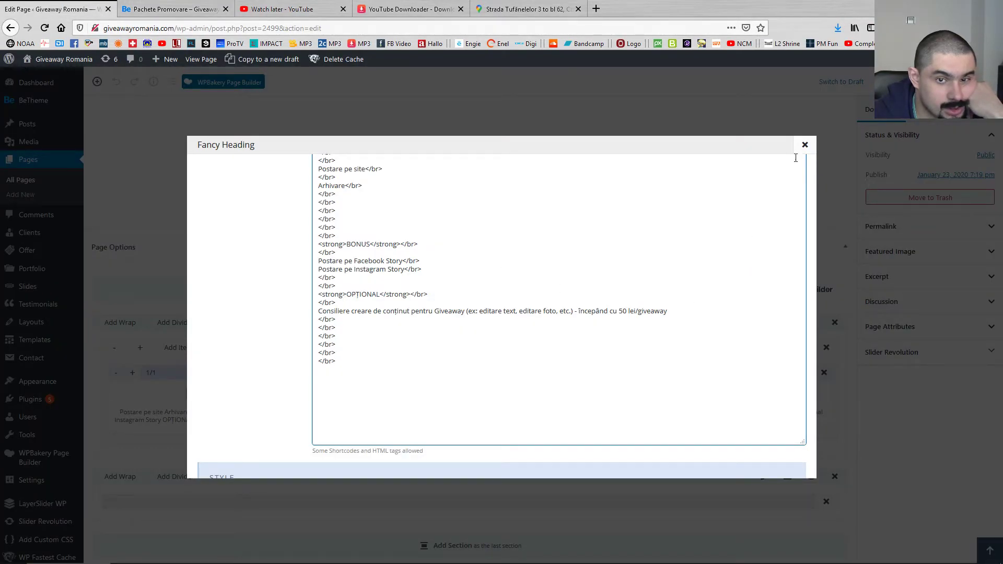
Copy the six trailing </br> lines after the Consiliere text in the GRATUIT heading and save the heading
{"action": "left_click_drag", "start_coordinate": [337, 361], "coordinate": [306, 318]}
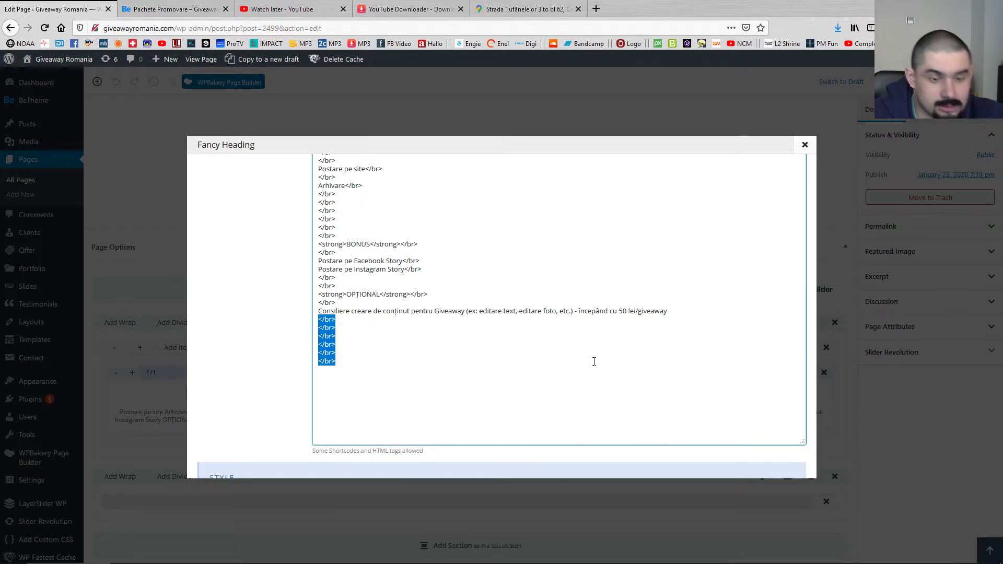
{"action": "scroll", "coordinate": [593, 361], "scroll_direction": "down", "scroll_amount": 10}
{"action": "left_click", "coordinate": [787, 459]}
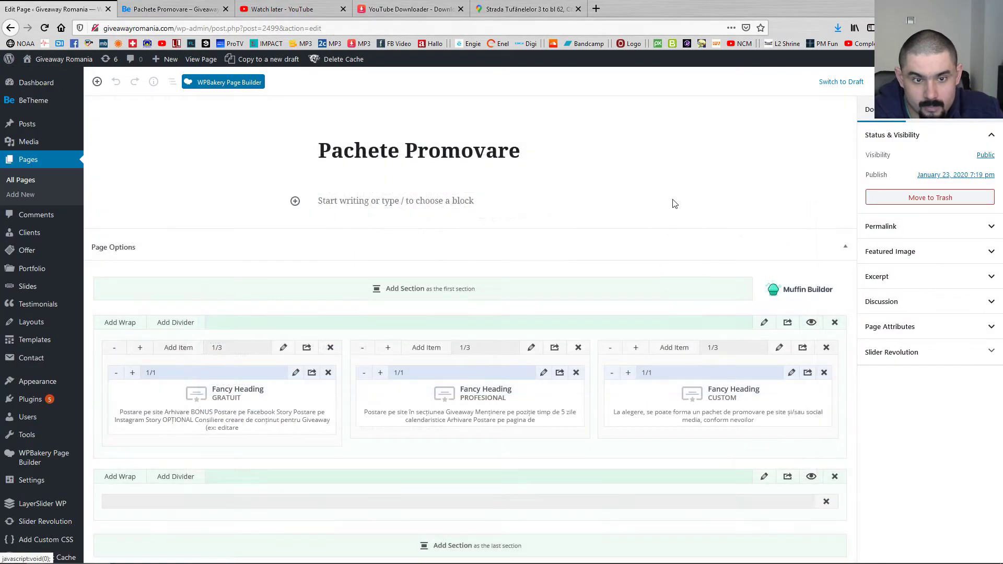
Open the CUSTOM Fancy Heading and paste the copied </br> lines at the end of its content
{"action": "left_click", "coordinate": [791, 372]}
{"action": "scroll", "coordinate": [556, 376], "scroll_direction": "down", "scroll_amount": 10}
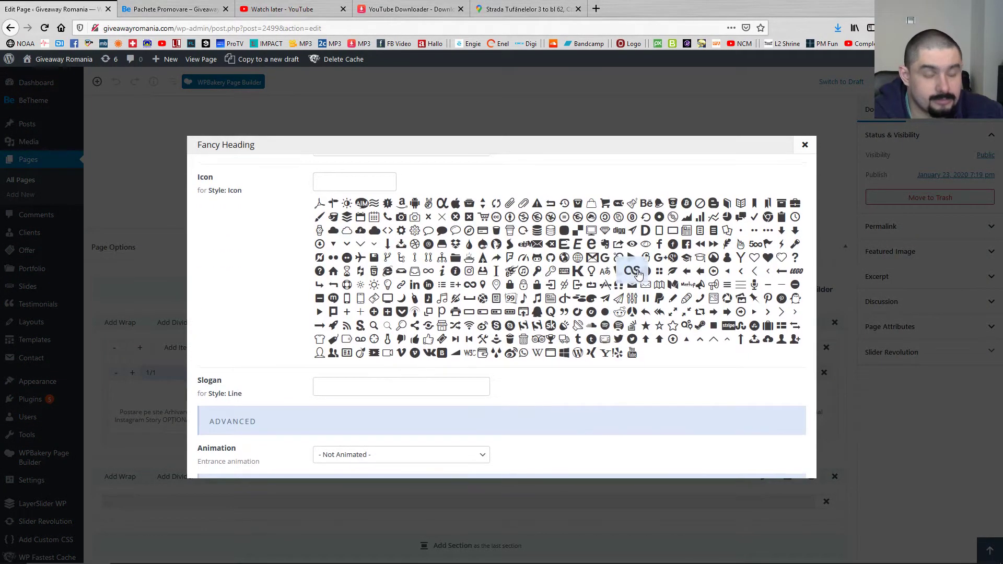
{"action": "scroll", "coordinate": [637, 272], "scroll_direction": "up", "scroll_amount": 5}
{"action": "left_click", "coordinate": [730, 316]}
{"action": "type", "text": "</br> </br> </br> </br>"}
{"action": "scroll", "coordinate": [776, 393], "scroll_direction": "down", "scroll_amount": 10}
Save the CUSTOM heading, update the page, and view the public page to compare the three column heights
{"action": "left_click", "coordinate": [778, 461]}
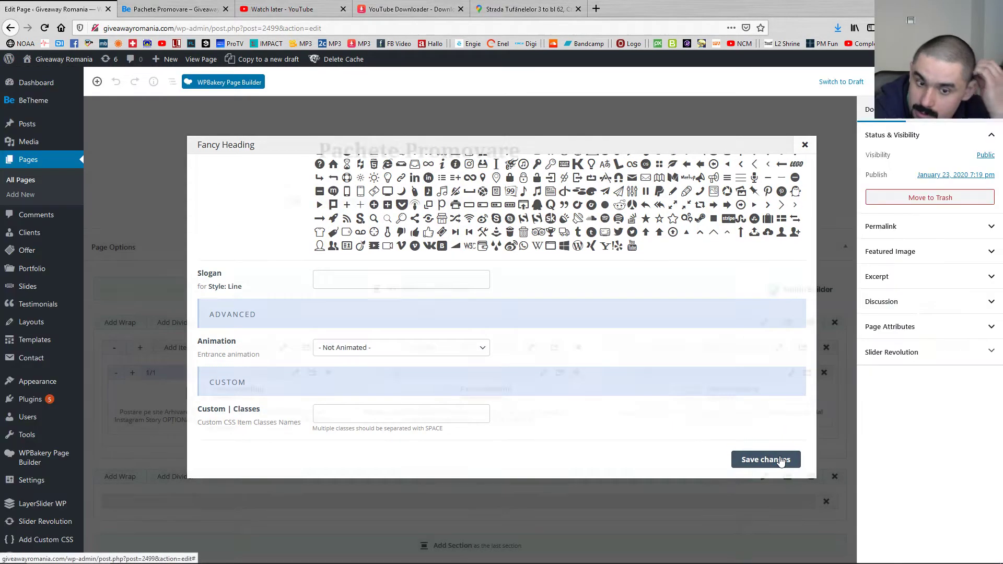
{"action": "key", "text": "ctrl+s"}
{"action": "left_click", "coordinate": [145, 5]}
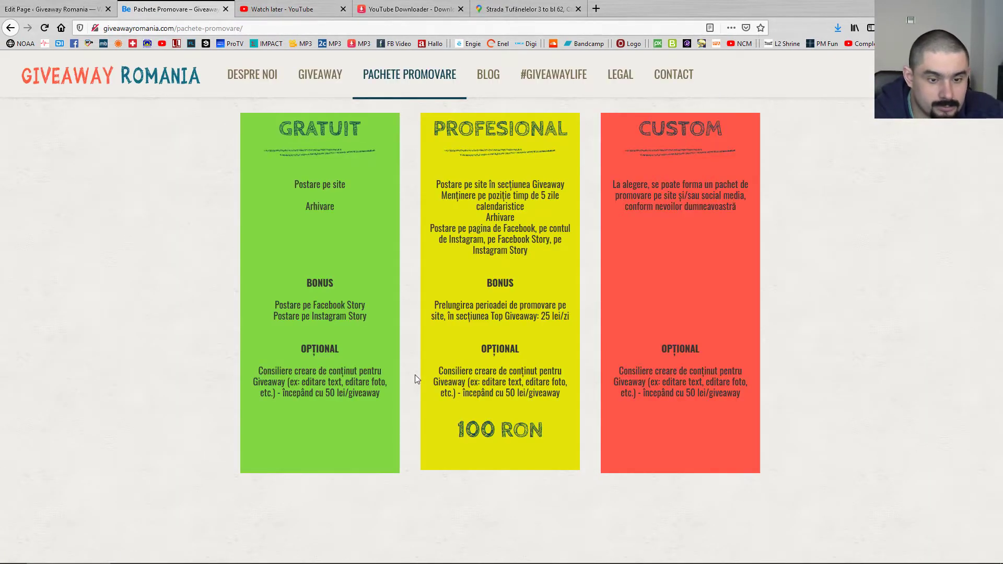
Return to the page editor and enlarge the page's Custom CSS box to examine the .pachet-left and .pachet rules
{"action": "left_click", "coordinate": [53, 9]}
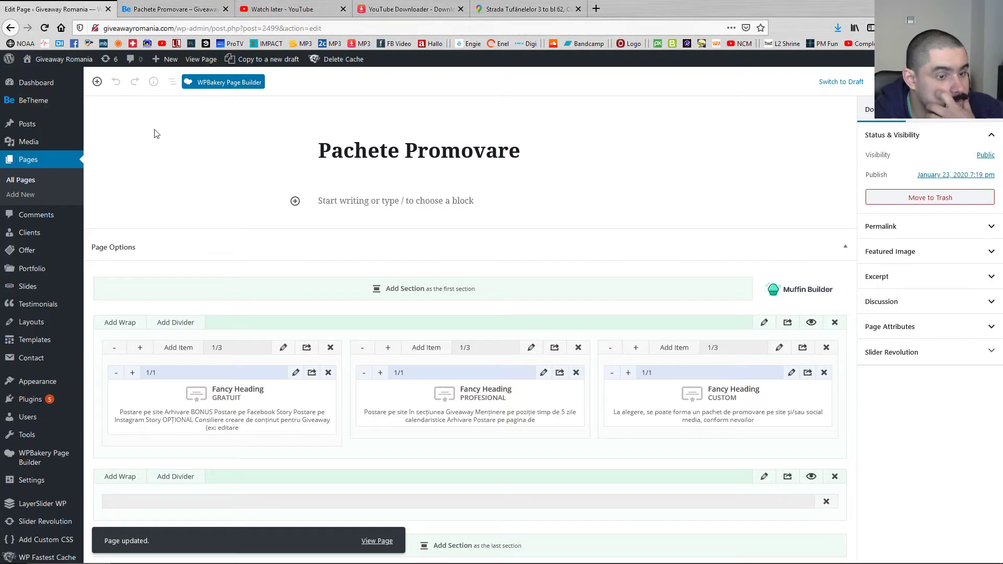
{"action": "scroll", "coordinate": [542, 469], "scroll_direction": "down", "scroll_amount": 5}
{"action": "scroll", "coordinate": [542, 469], "scroll_direction": "down", "scroll_amount": 10}
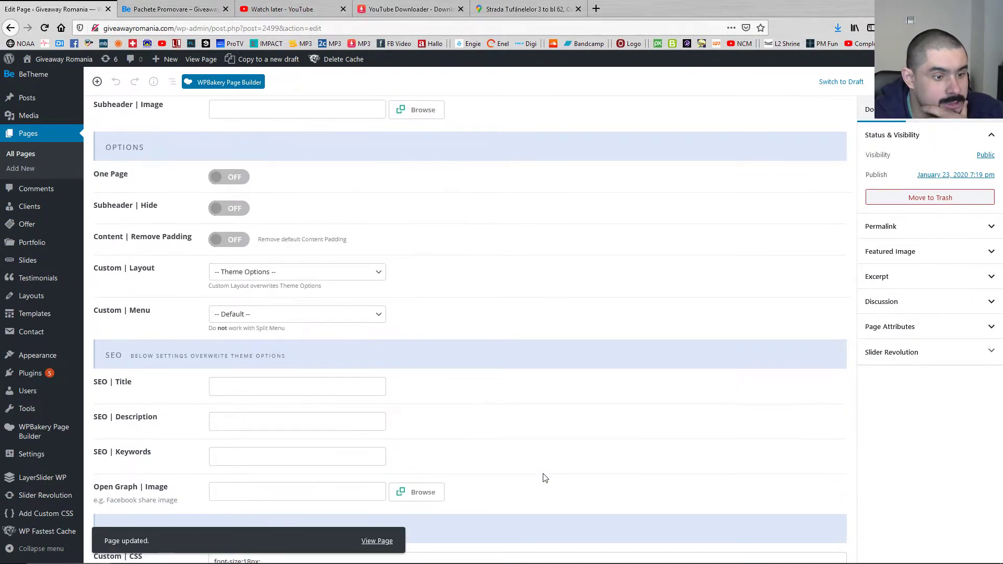
{"action": "scroll", "coordinate": [549, 467], "scroll_direction": "down", "scroll_amount": 4}
{"action": "scroll", "coordinate": [549, 465], "scroll_direction": "down", "scroll_amount": 2}
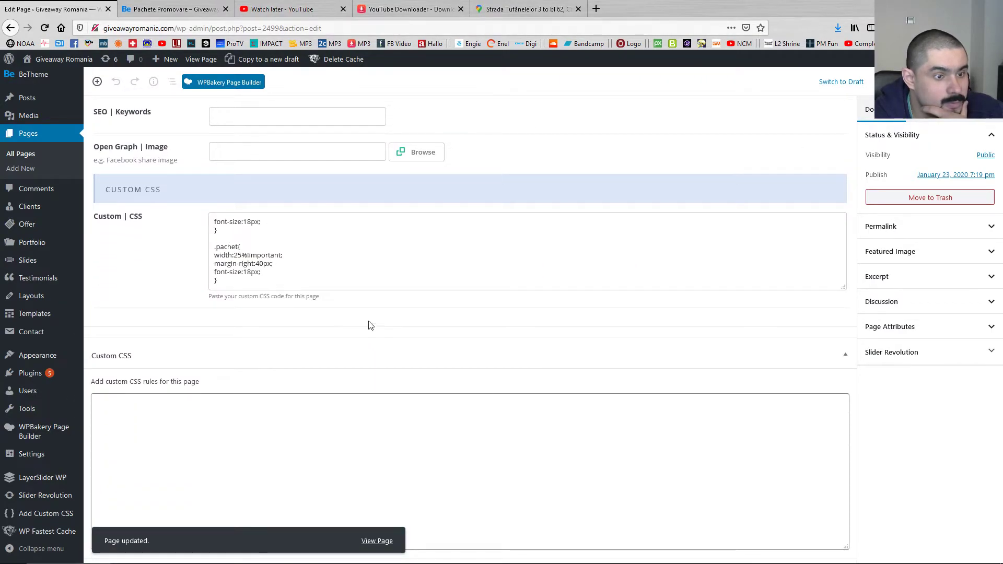
{"action": "left_click_drag", "start_coordinate": [841, 287], "coordinate": [855, 442]}
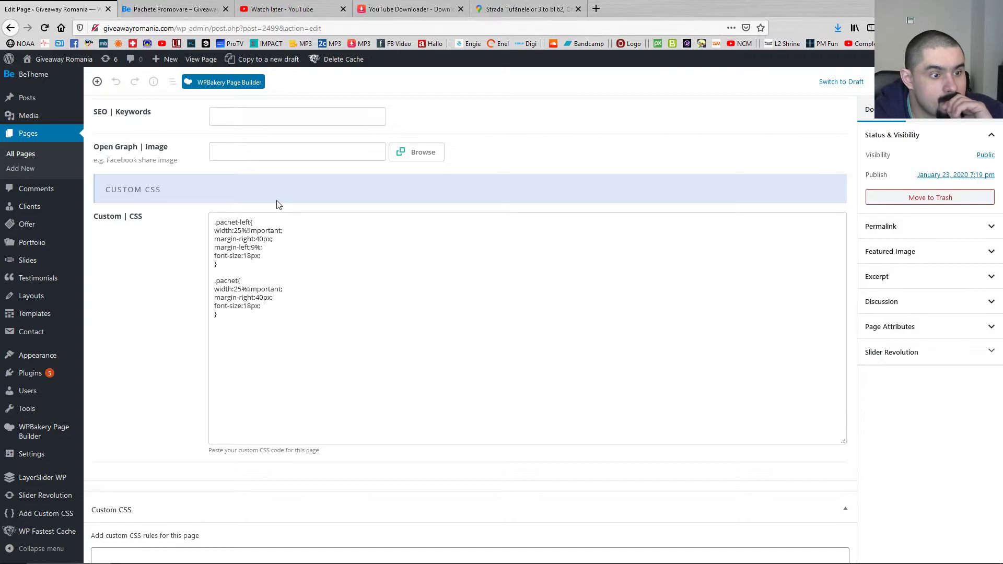
Review the GRATUIT wrap's settings and the PROFESIONAL Fancy Heading's settings, closing both without changes
{"action": "scroll", "coordinate": [305, 327], "scroll_direction": "up", "scroll_amount": 20}
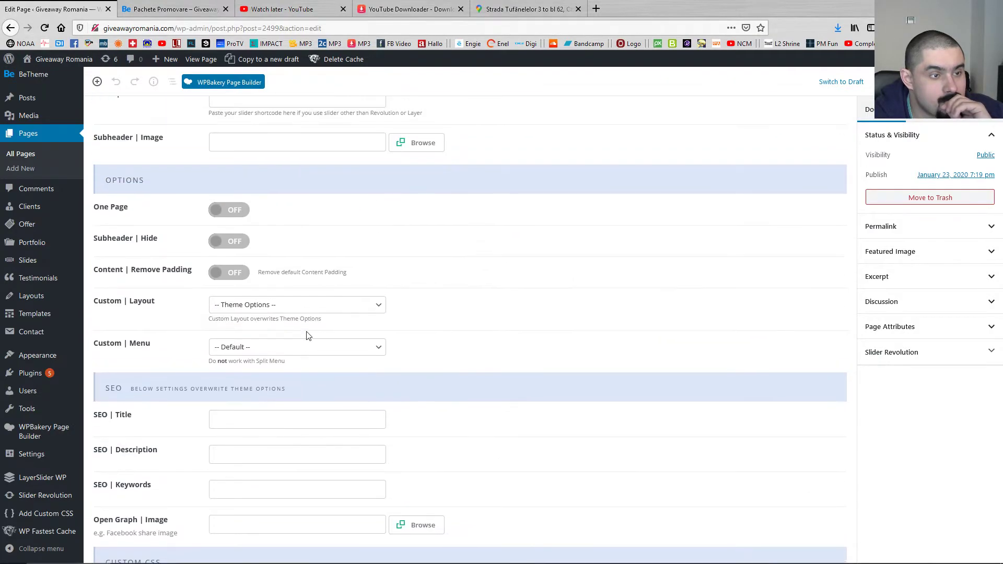
{"action": "scroll", "coordinate": [305, 342], "scroll_direction": "down", "scroll_amount": 2}
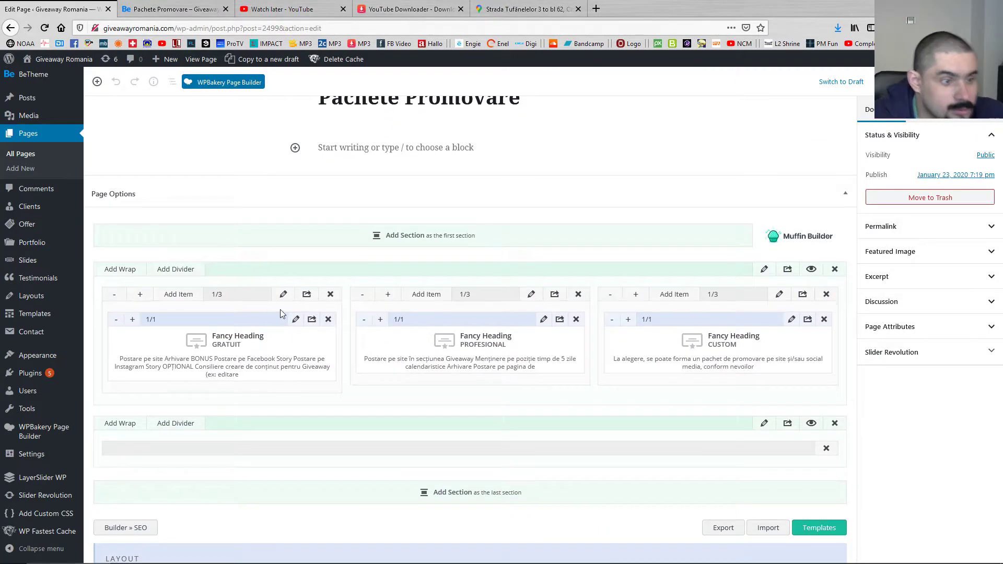
{"action": "left_click", "coordinate": [285, 295]}
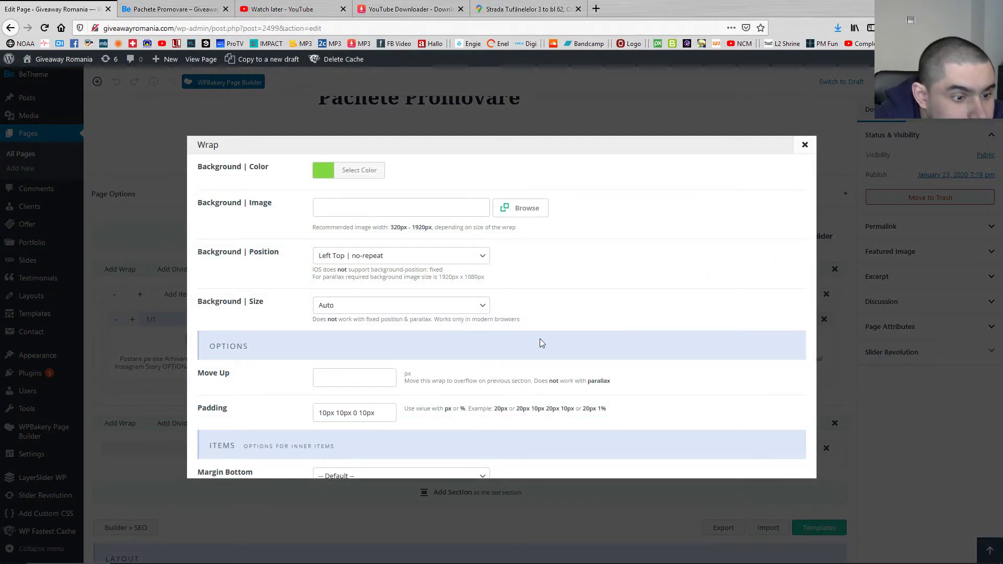
{"action": "left_click", "coordinate": [804, 146]}
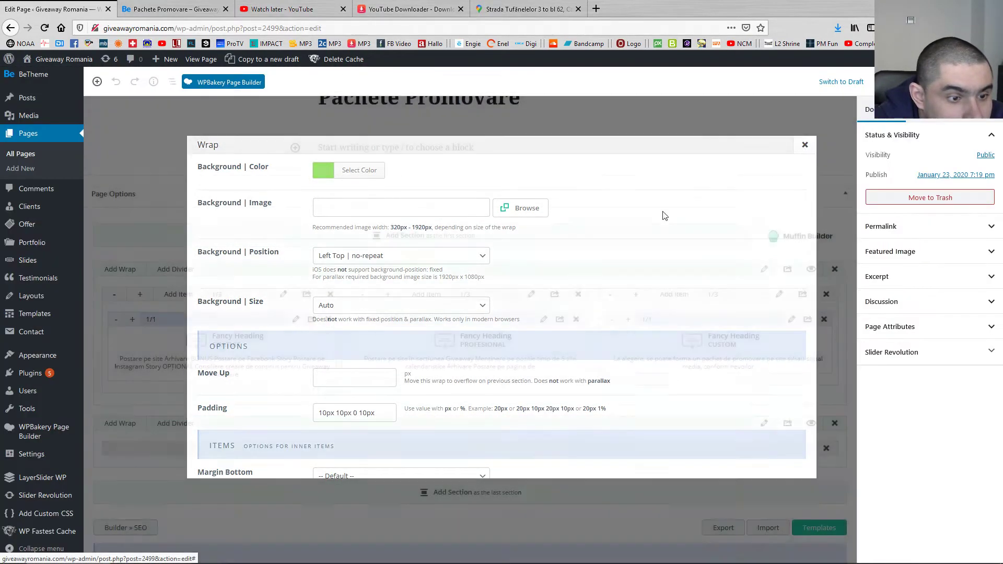
{"action": "left_click", "coordinate": [544, 319]}
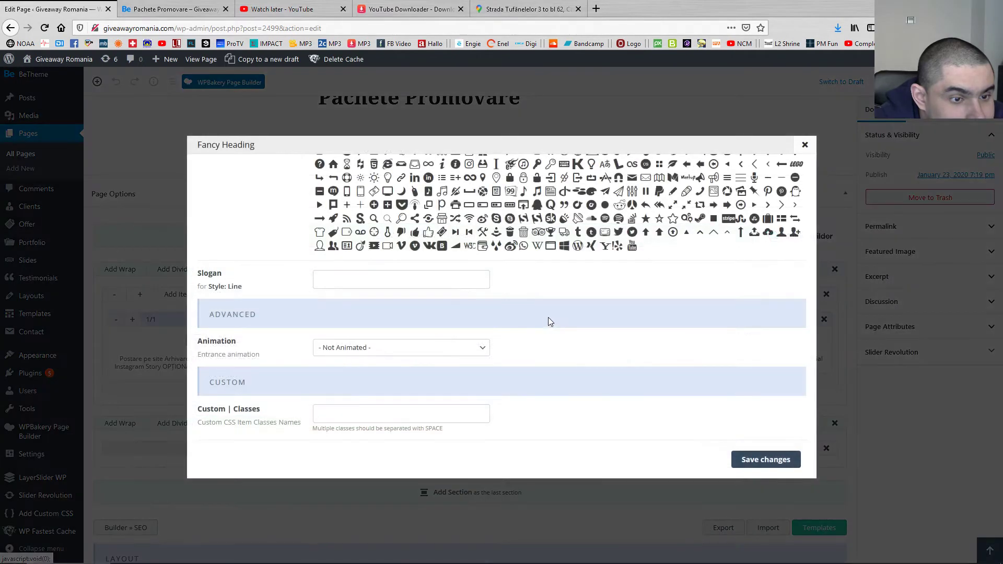
{"action": "left_click", "coordinate": [805, 144]}
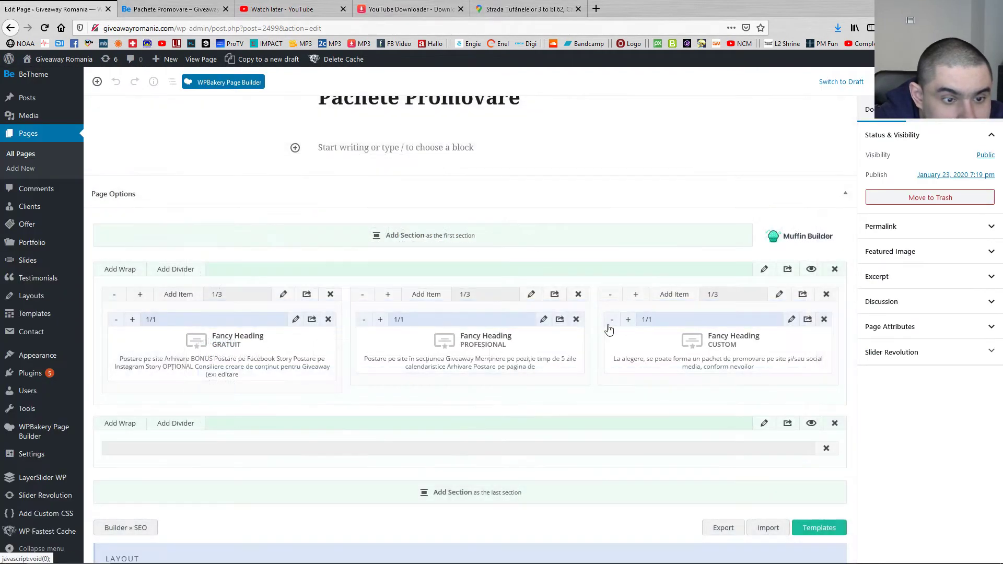
Try a padding of 15px 10px 0 10px on the PROFESIONAL wrap, update the page, and check its public view
{"action": "left_click", "coordinate": [534, 294]}
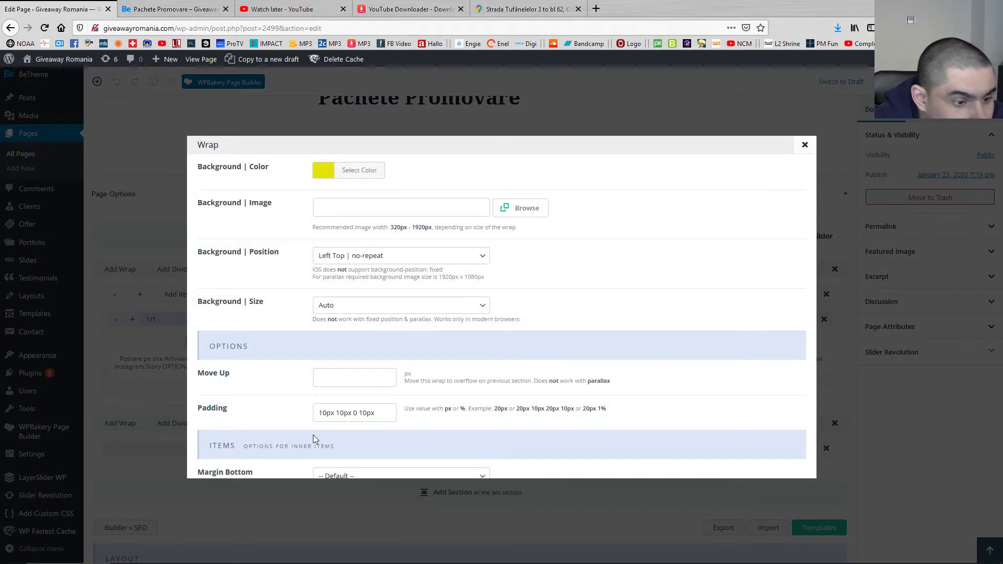
{"action": "left_click", "coordinate": [167, 9]}
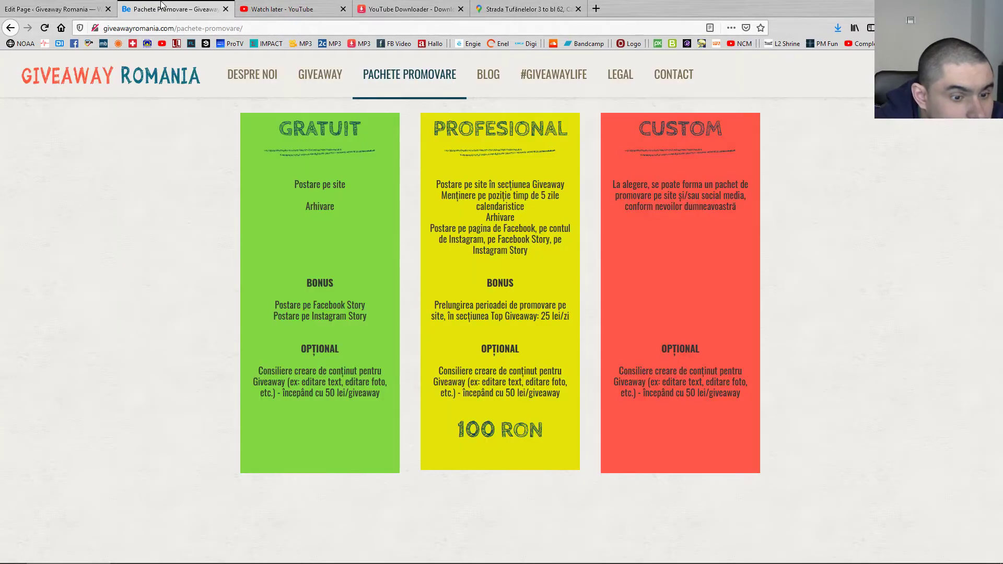
{"action": "left_click", "coordinate": [35, 5]}
{"action": "left_click", "coordinate": [323, 413]}
{"action": "scroll", "coordinate": [741, 383], "scroll_direction": "down", "scroll_amount": 5}
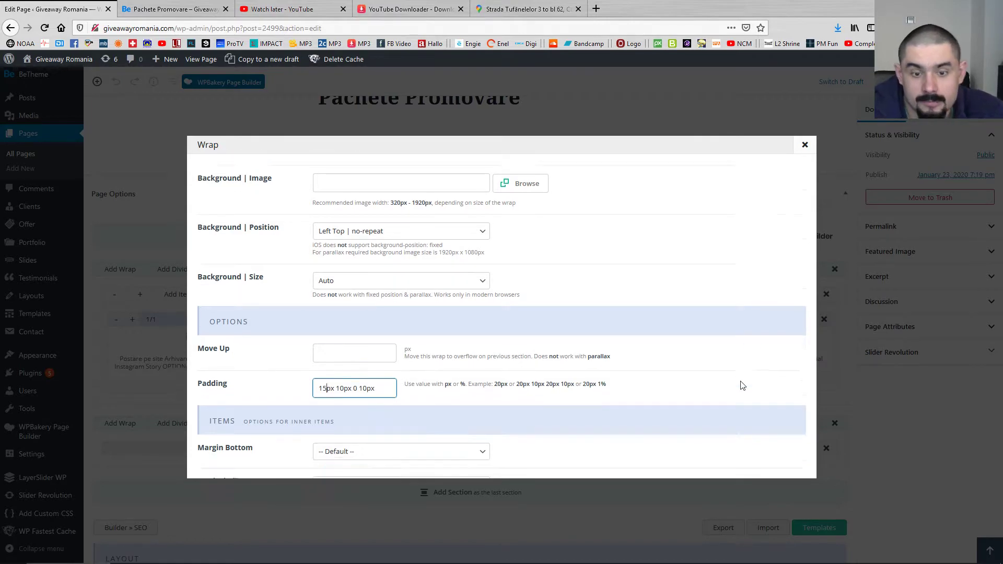
{"action": "left_click", "coordinate": [789, 458]}
{"action": "key", "text": "ctrl+s"}
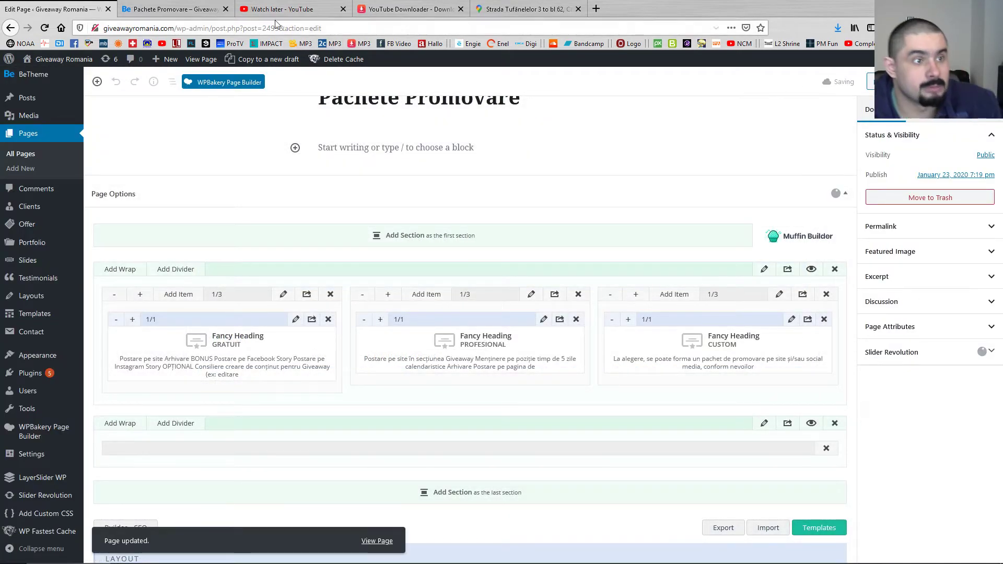
{"action": "left_click", "coordinate": [195, 4]}
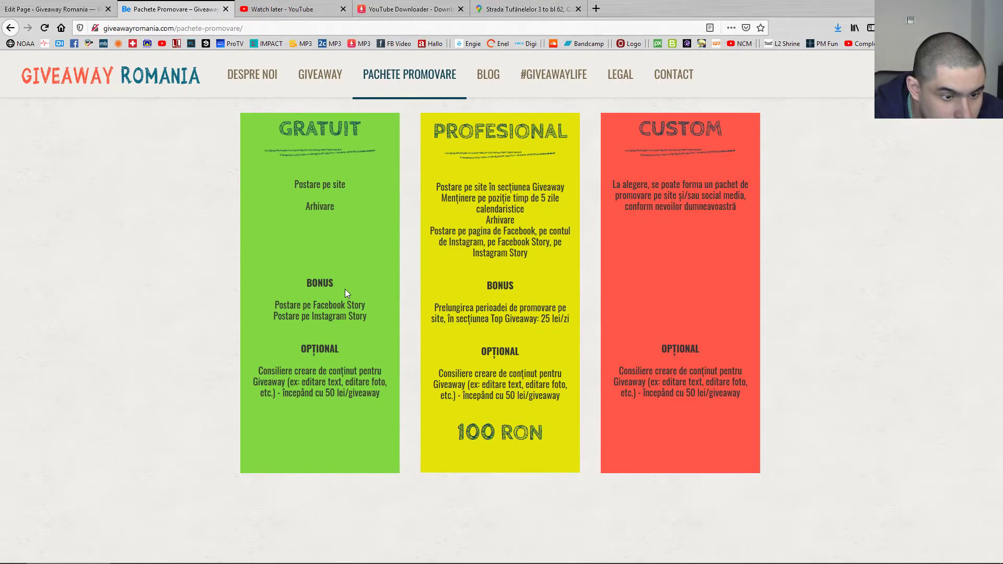
Set the PROFESIONAL wrap's padding to 16px 10px 0 10px, update the page, and check the reloaded public page
{"action": "left_click", "coordinate": [53, 9]}
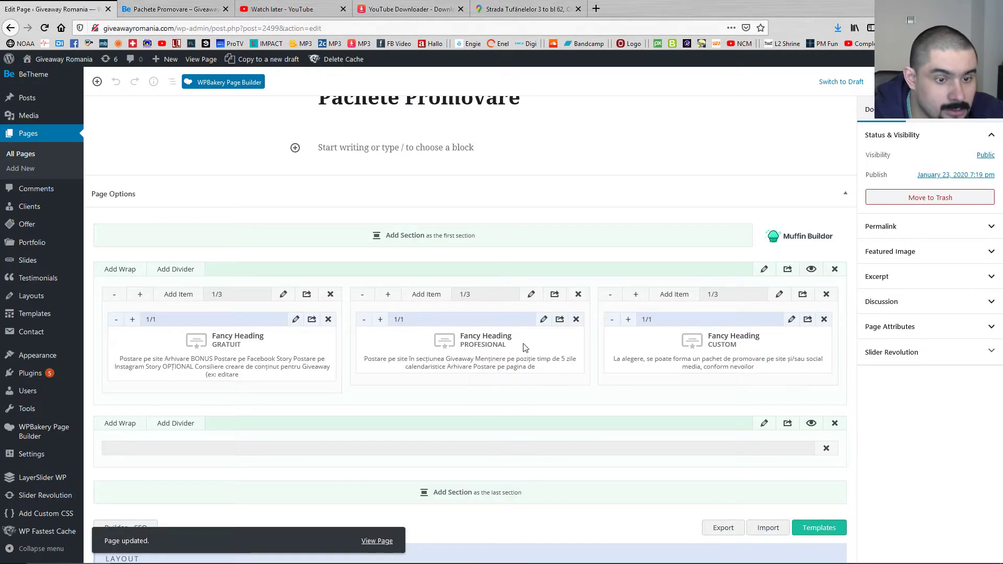
{"action": "left_click", "coordinate": [532, 293]}
{"action": "left_click", "coordinate": [325, 412]}
{"action": "key", "text": "BackSpace"}
{"action": "type", "text": "6"}
{"action": "scroll", "coordinate": [731, 428], "scroll_direction": "down", "scroll_amount": 1}
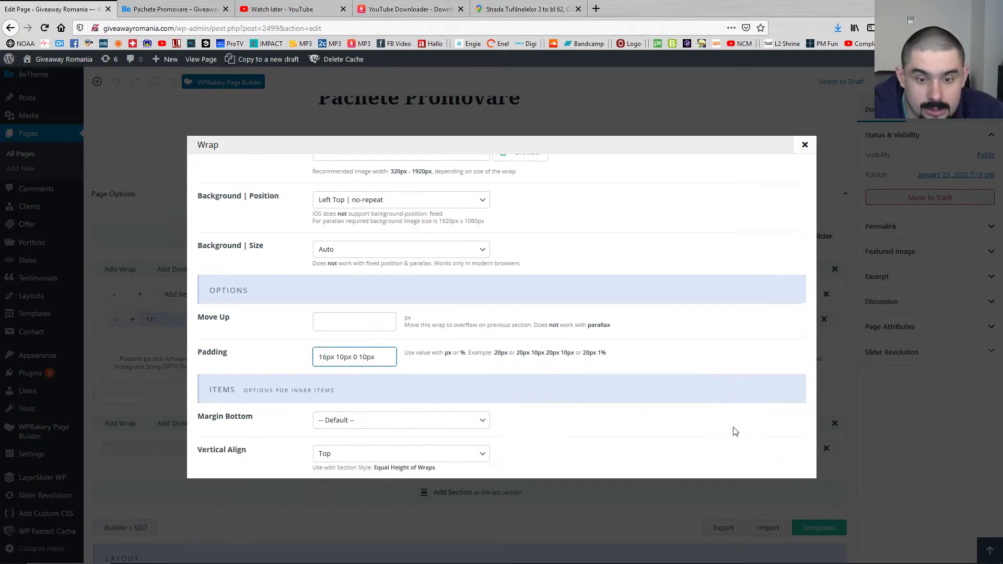
{"action": "scroll", "coordinate": [731, 428], "scroll_direction": "down", "scroll_amount": 3}
{"action": "left_click", "coordinate": [766, 459]}
{"action": "key", "text": "ctrl+s"}
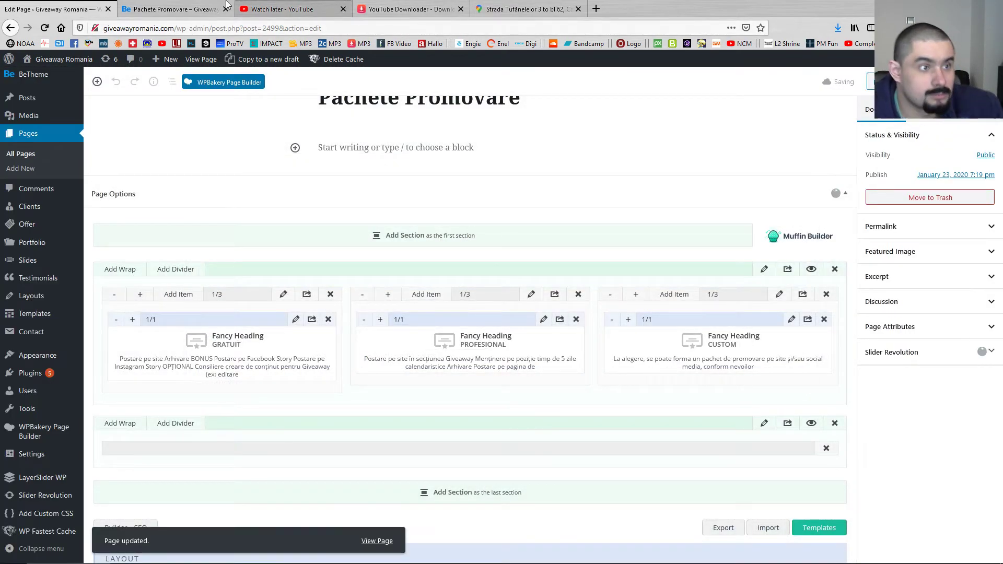
{"action": "left_click", "coordinate": [198, 9]}
{"action": "key", "text": "F5"}
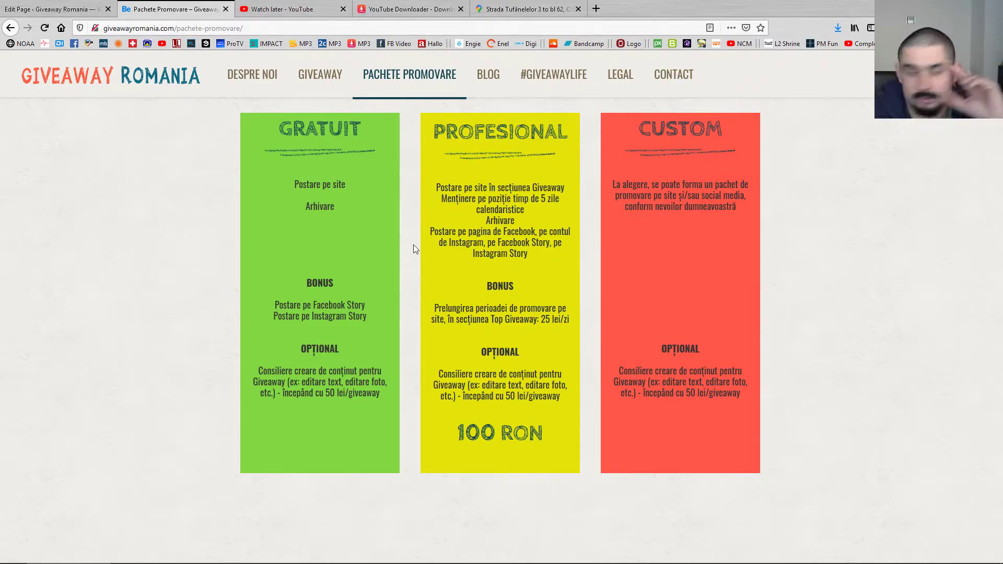
Inspect the GRATUIT column's HTML in the developer tools, with their window placed and resized so the column stays in view
{"action": "right_click", "coordinate": [388, 271]}
{"action": "left_click", "coordinate": [811, 264]}
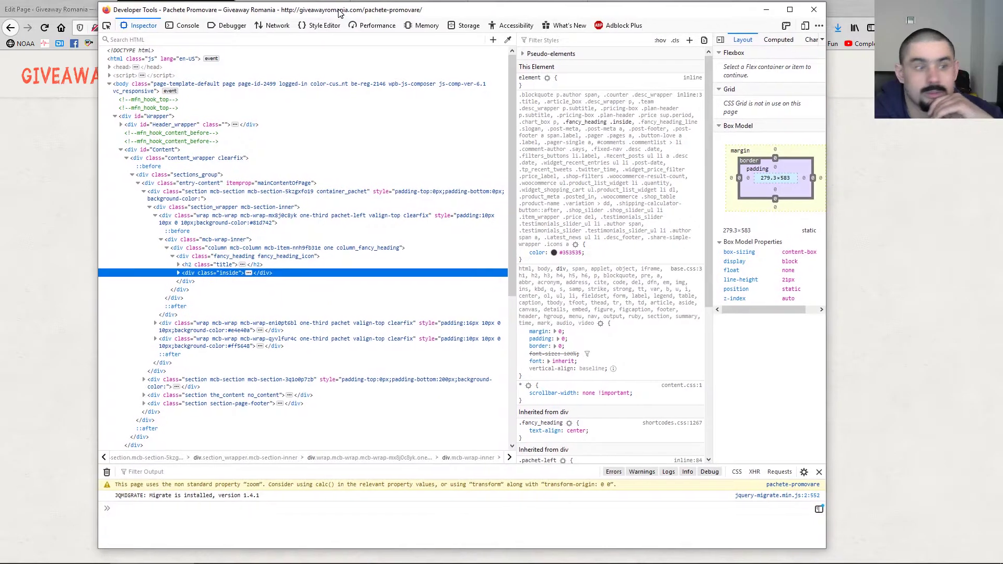
{"action": "left_click_drag", "start_coordinate": [256, 9], "coordinate": [536, 127]}
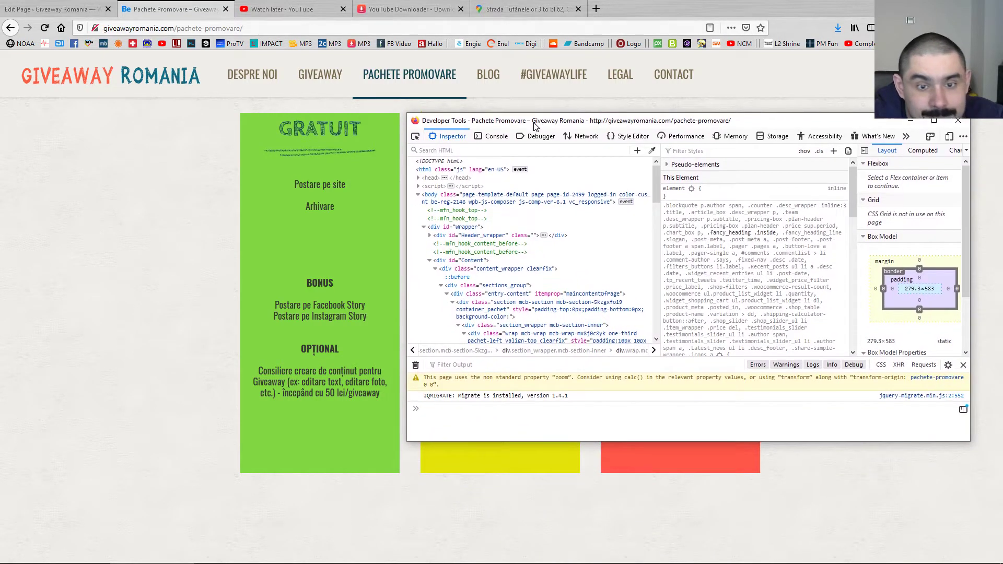
{"action": "left_click_drag", "start_coordinate": [883, 440], "coordinate": [896, 467]}
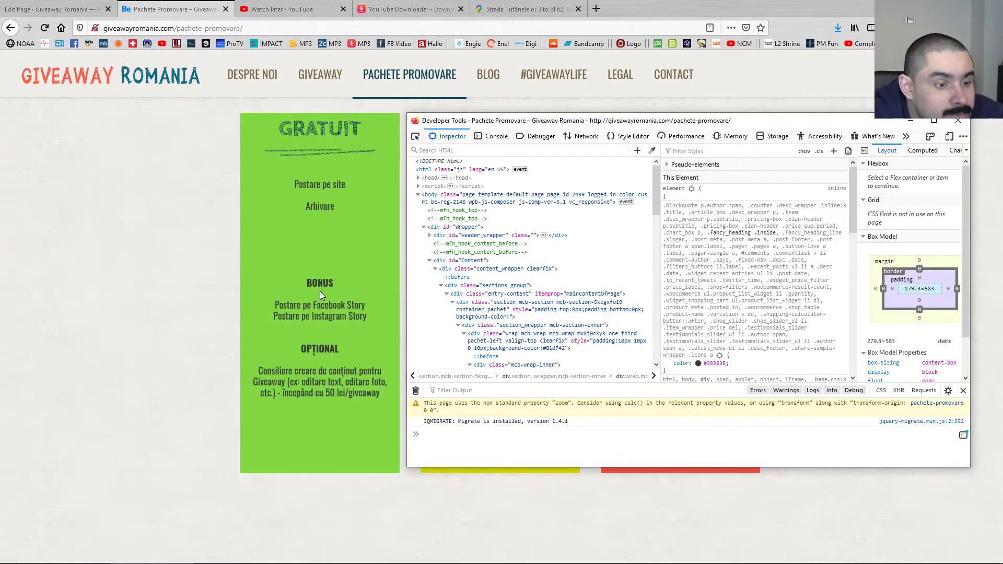
{"action": "right_click", "coordinate": [368, 202]}
{"action": "left_click", "coordinate": [410, 307]}
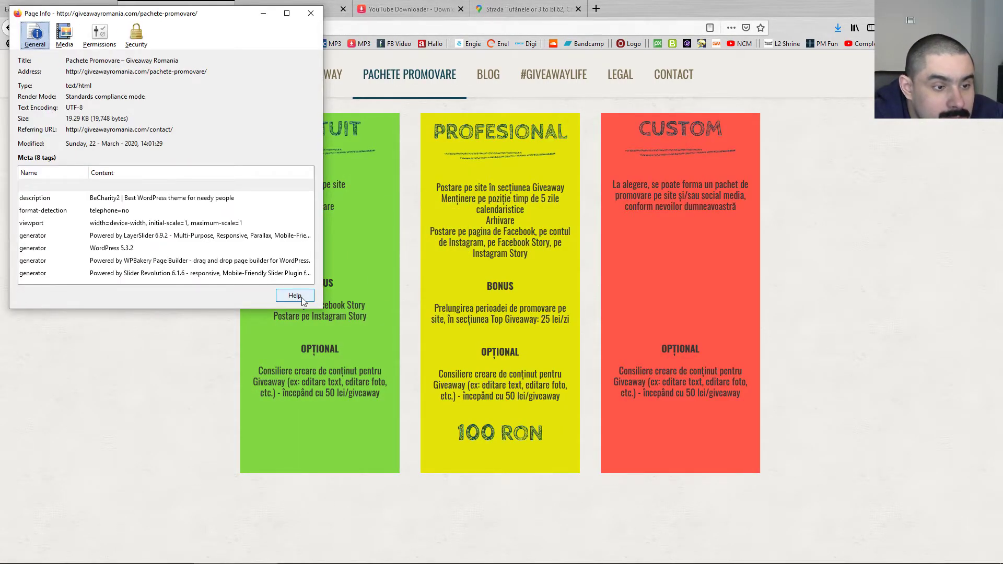
{"action": "left_click", "coordinate": [301, 297]}
{"action": "key", "text": "ctrl+w"}
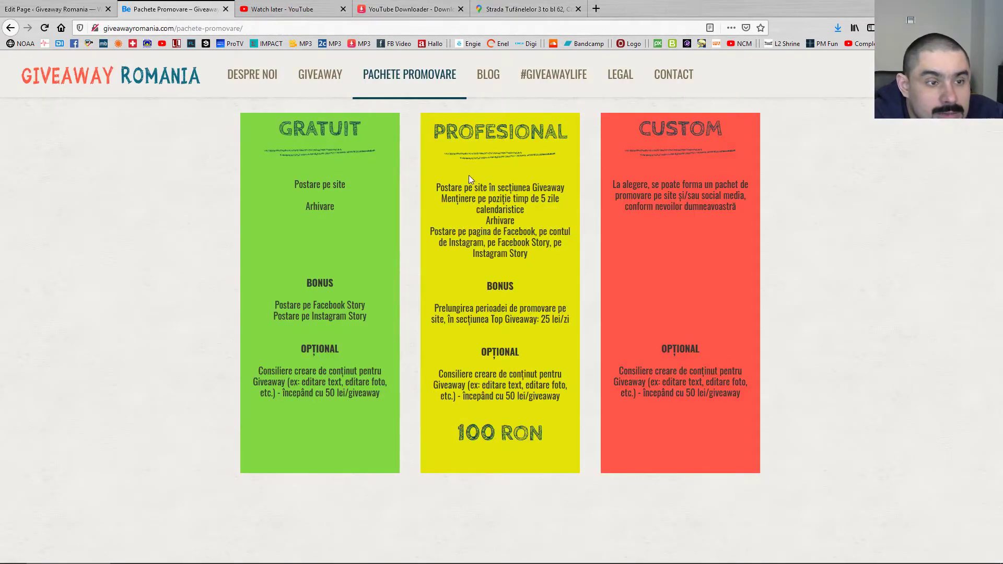
Inspect the GRATUIT column and select its pachet-left wrap div to examine its style rules
{"action": "right_click", "coordinate": [378, 282]}
{"action": "left_click", "coordinate": [420, 424]}
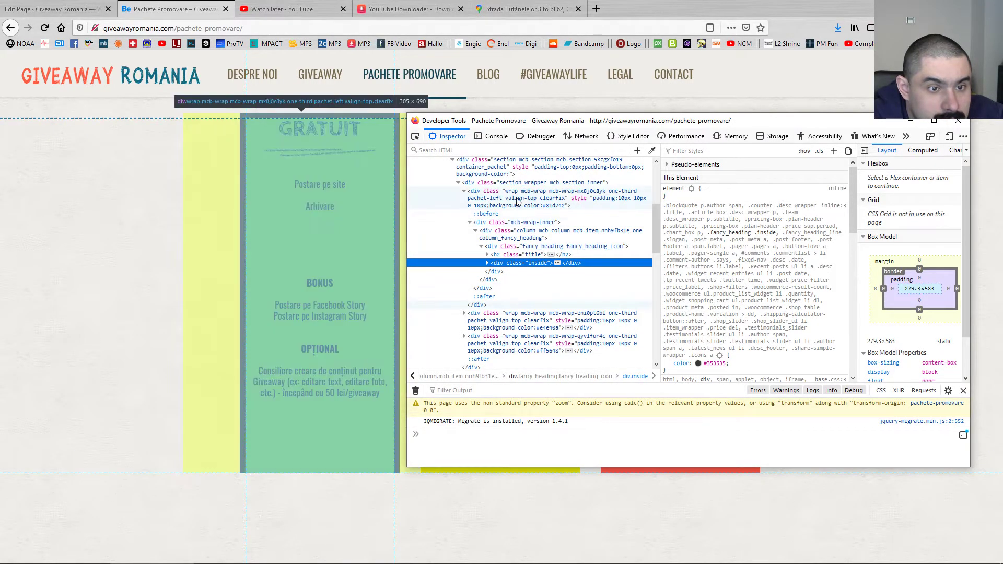
{"action": "left_click", "coordinate": [491, 196]}
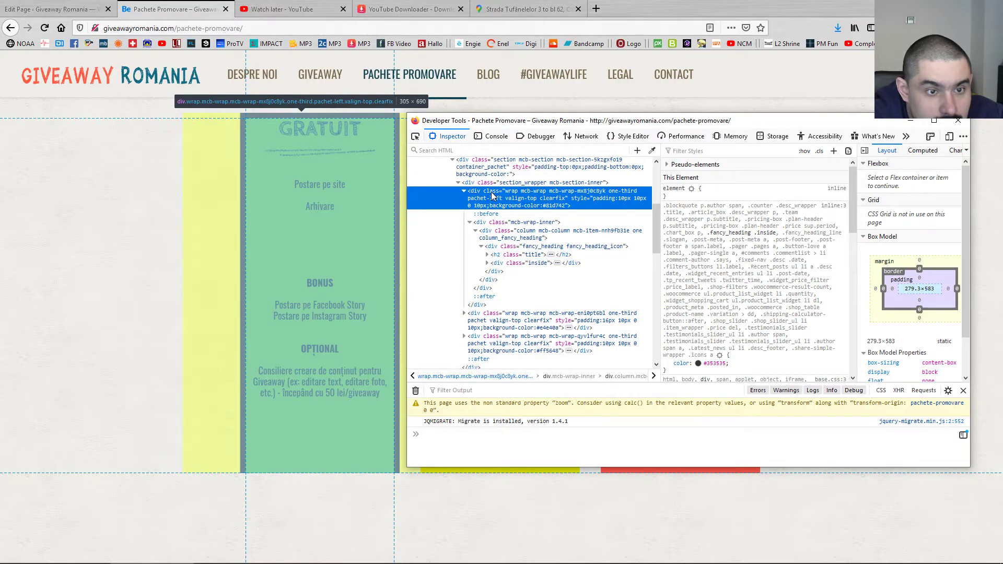
{"action": "left_click_drag", "start_coordinate": [507, 122], "coordinate": [560, 132]}
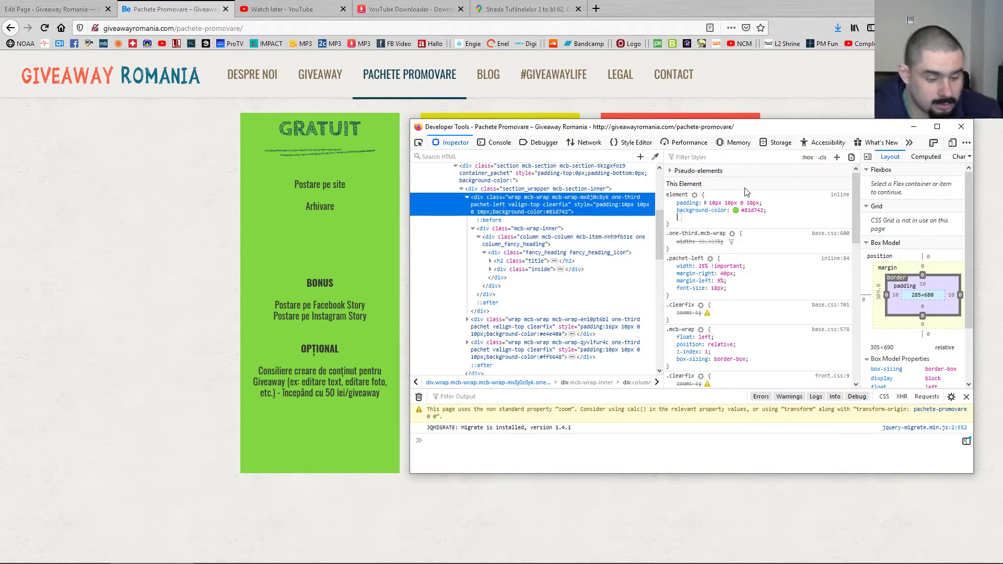
Add a test border of 10px #f00 solid to the pachet-left wrap's inline style
{"action": "type", "text": "border"}
{"action": "key", "text": "Tab"}
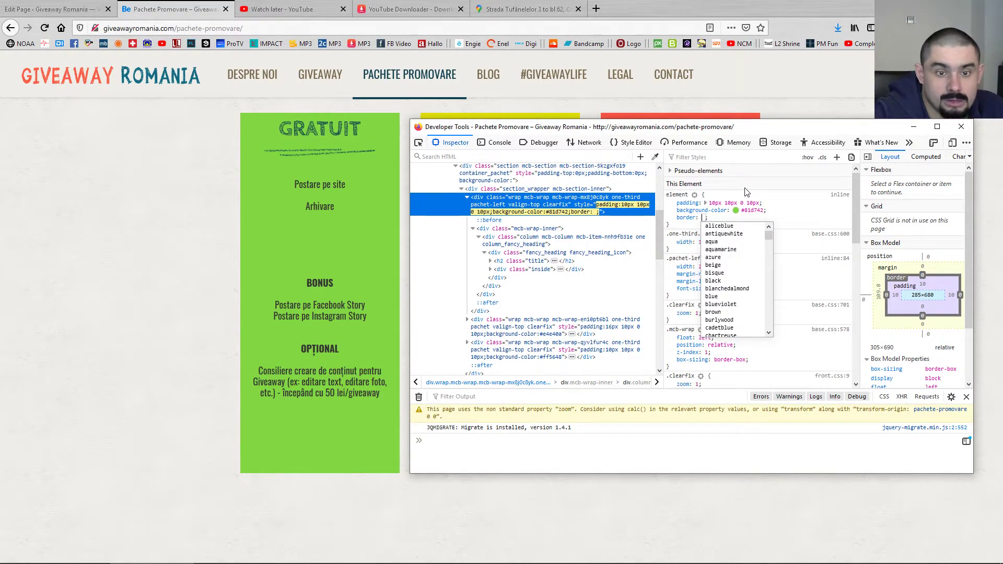
{"action": "type", "text": "10"}
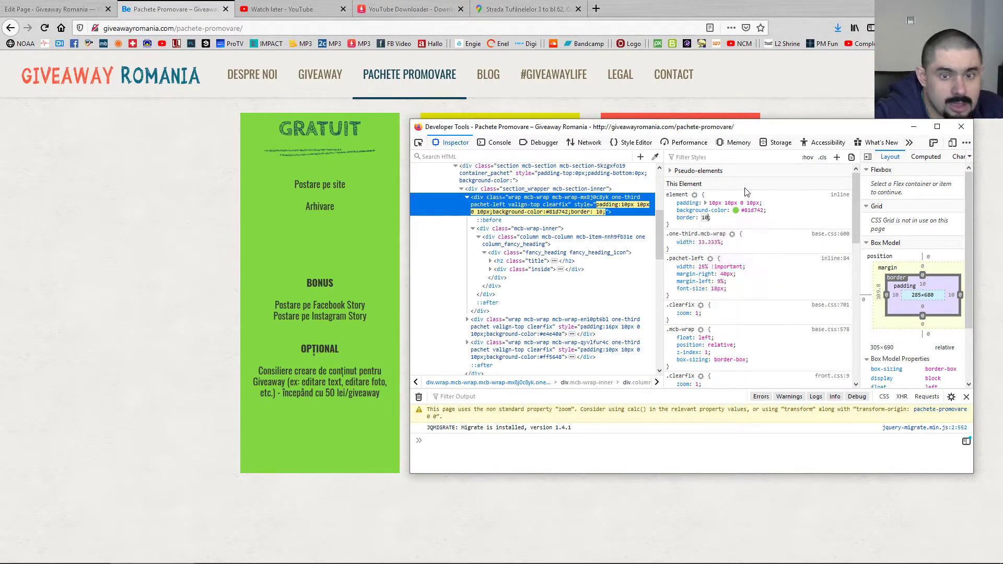
{"action": "type", "text": "px"}
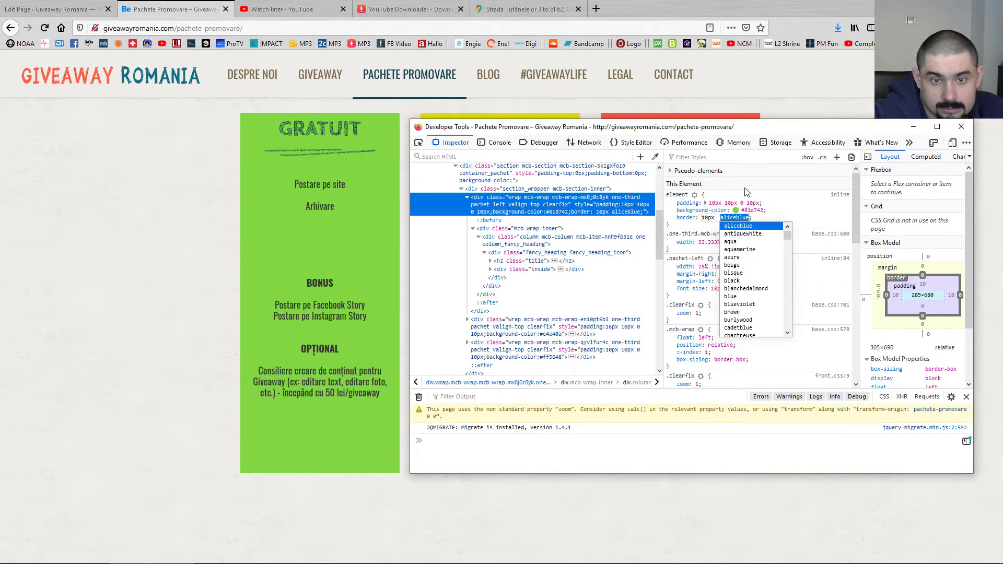
{"action": "key", "text": "BackSpace"}
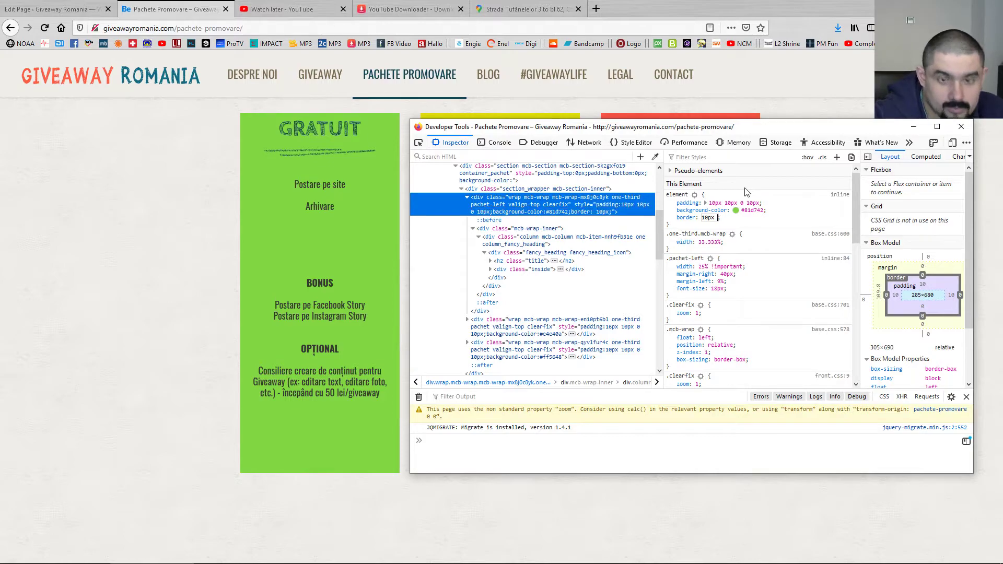
{"action": "type", "text": "#"}
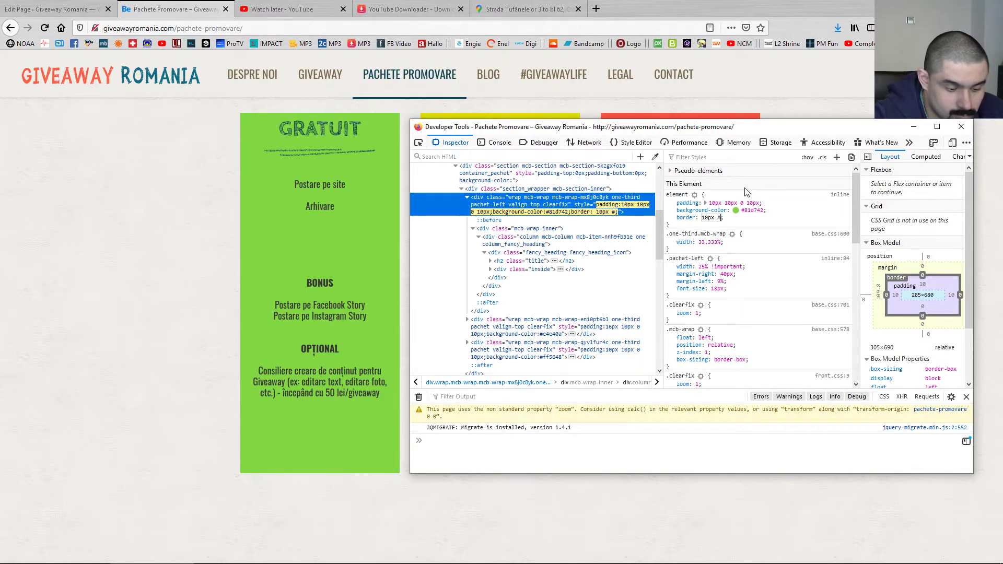
{"action": "type", "text": "f00 solid"}
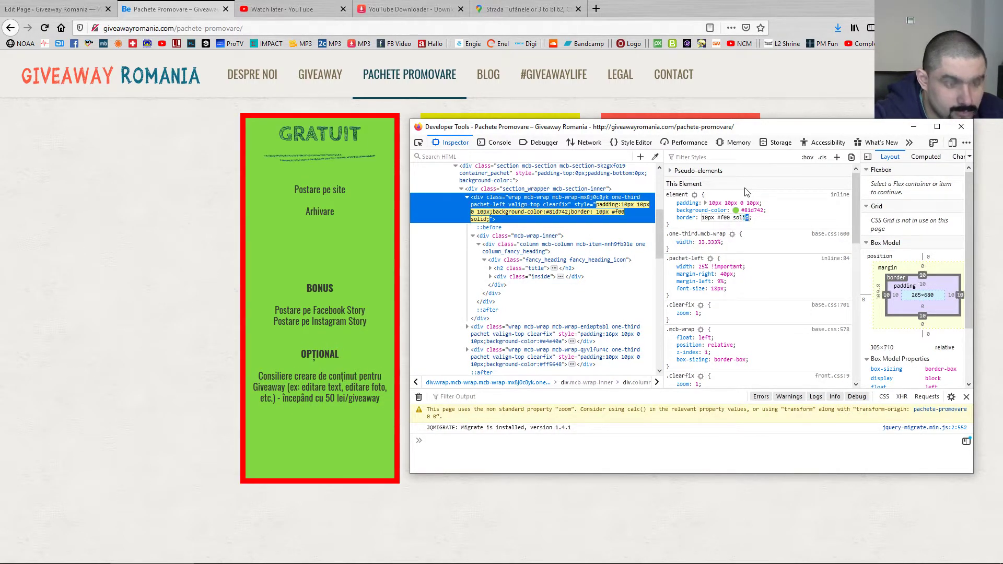
{"action": "left_click", "coordinate": [781, 216]}
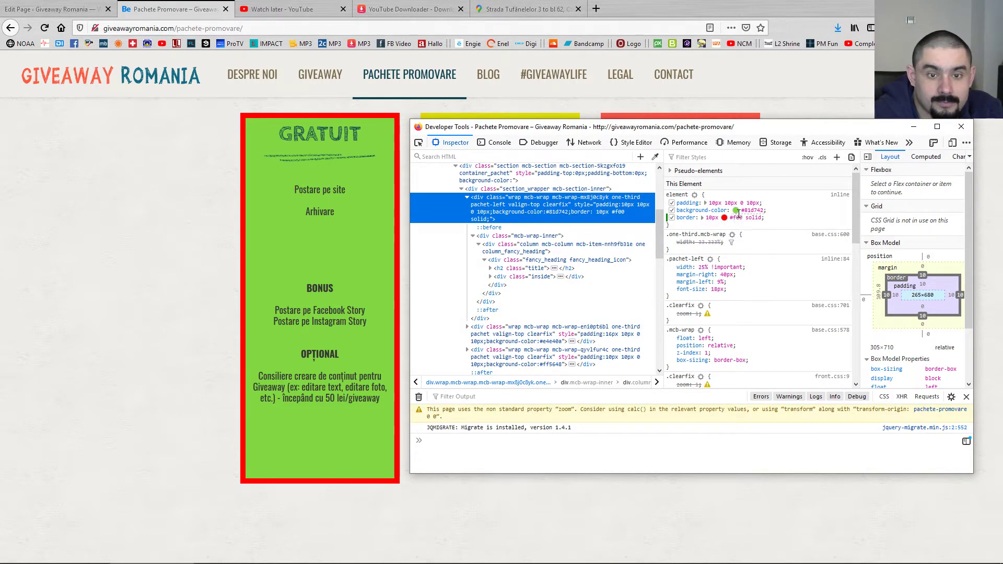
Change the test border's colour to #81d742, the same as the GRATUIT column's background
{"action": "left_click", "coordinate": [742, 210]}
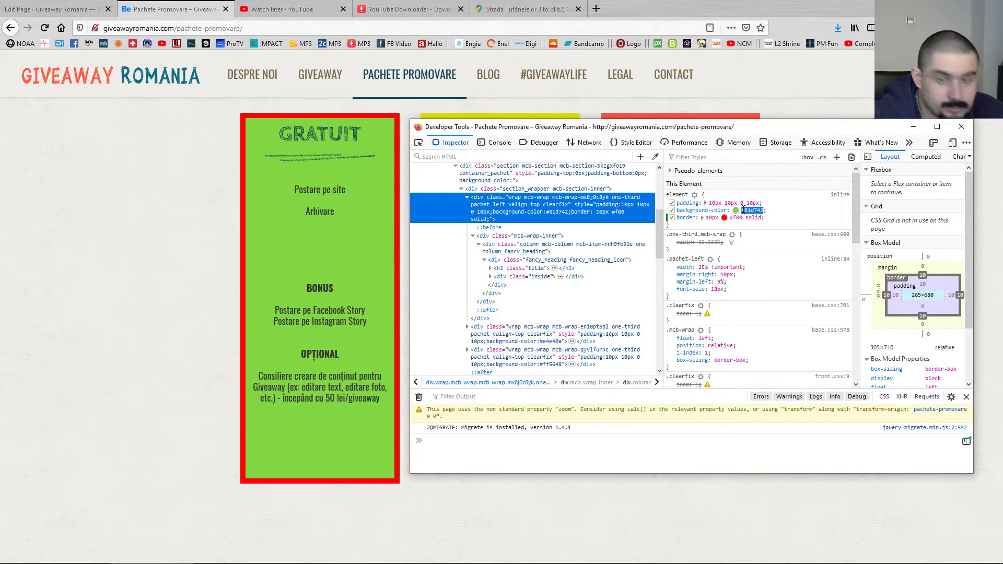
{"action": "left_click", "coordinate": [734, 217]}
{"action": "left_click", "coordinate": [733, 217]}
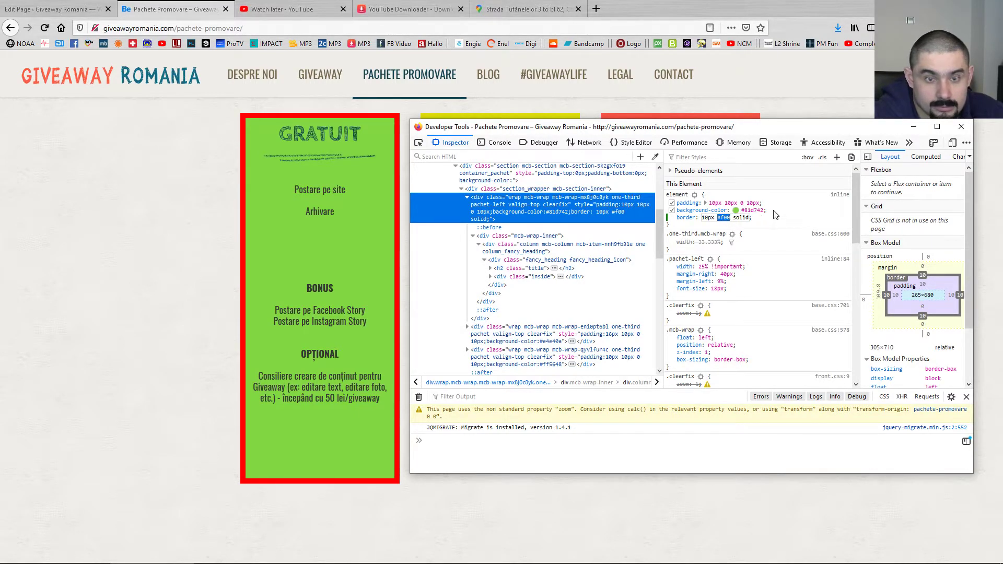
{"action": "type", "text": "#"}
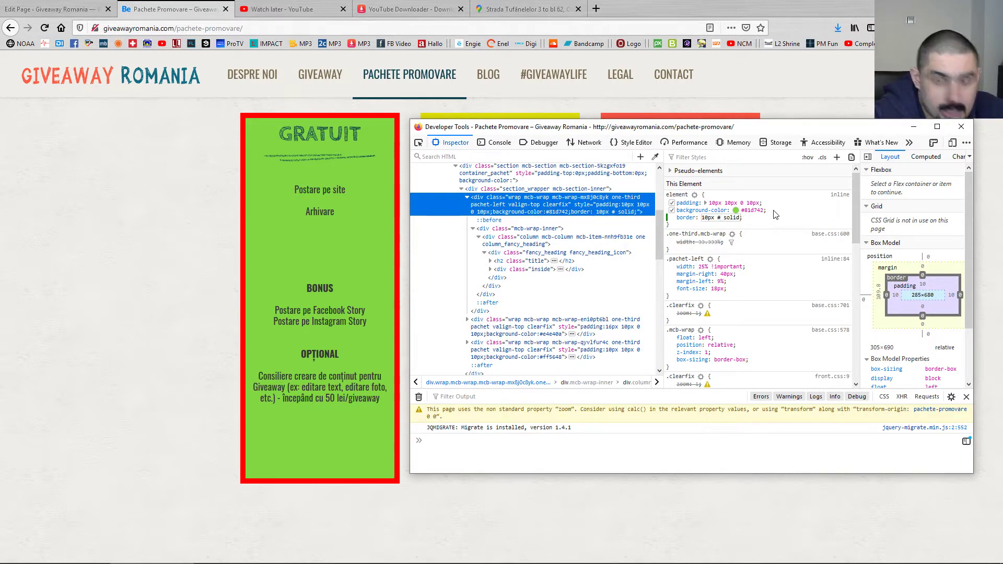
{"action": "type", "text": "81"}
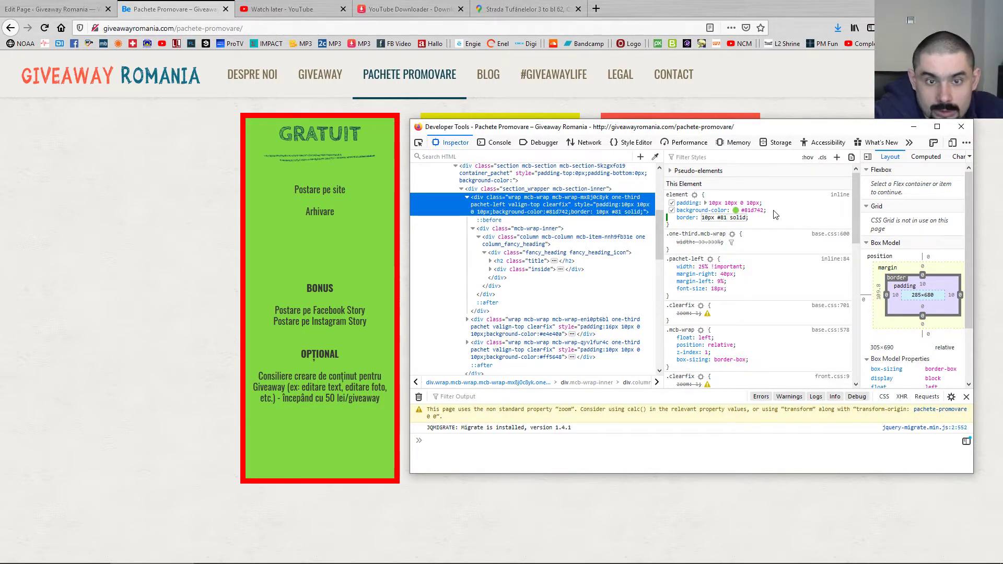
{"action": "type", "text": "d742"}
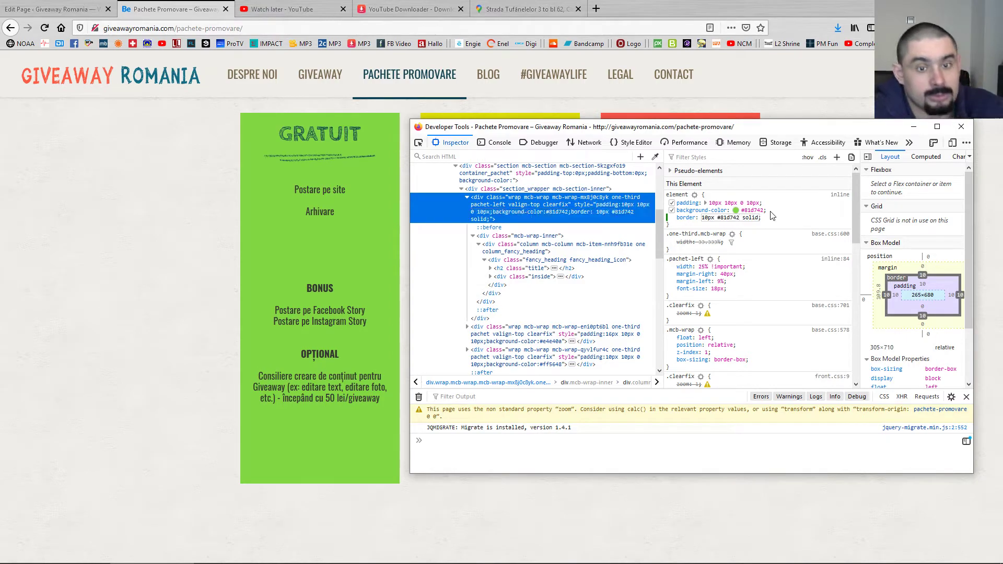
Darken the GRATUIT wrap's test border colour to #549922 with the colour picker
{"action": "triple_click", "coordinate": [743, 219]}
{"action": "left_click", "coordinate": [724, 218]}
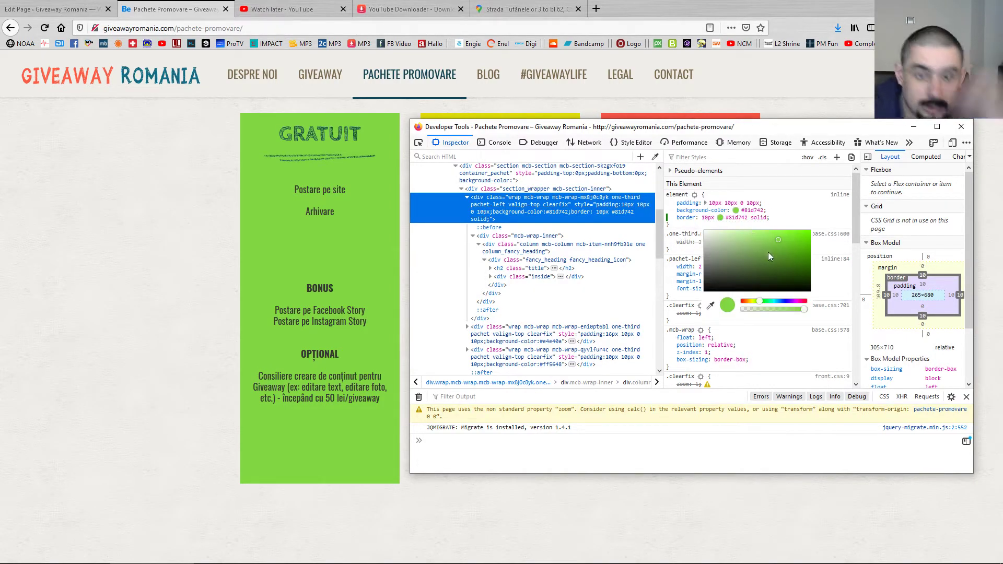
{"action": "left_click", "coordinate": [785, 263]}
{"action": "left_click", "coordinate": [779, 265]}
{"action": "left_click", "coordinate": [787, 255]}
Try thinner and thicker widths for the GRATUIT wrap's border with the column in view, and settle on 5px
{"action": "left_click_drag", "start_coordinate": [681, 130], "coordinate": [702, 108]}
{"action": "left_click", "coordinate": [730, 197]}
{"action": "key", "text": "Down"}
{"action": "key", "text": "Down"}
{"action": "key", "text": "Down"}
{"action": "key", "text": "Down"}
{"action": "key", "text": "Down"}
{"action": "key", "text": "Down"}
{"action": "key", "text": "Down"}
{"action": "key", "text": "Down"}
{"action": "key", "text": "Down"}
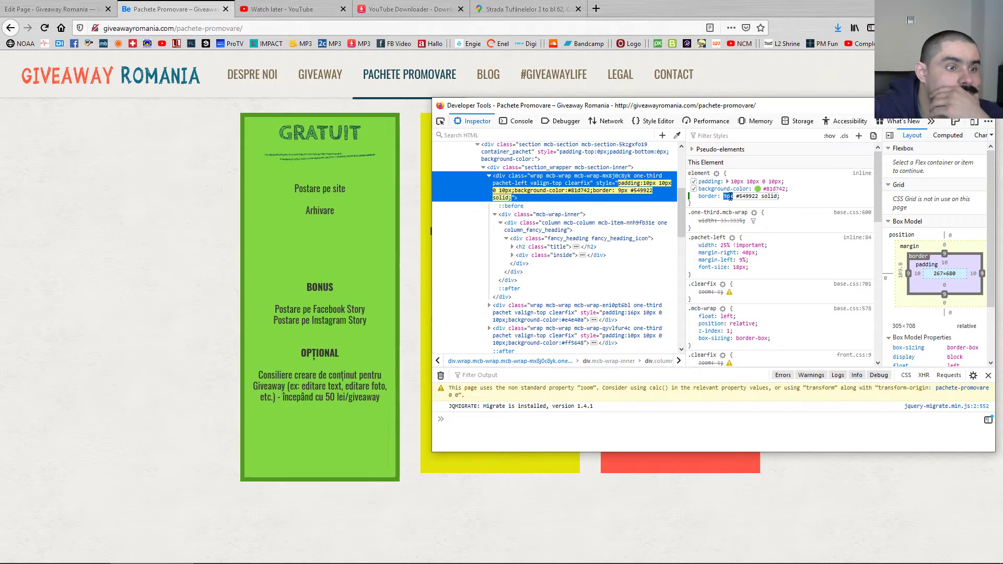
{"action": "key", "text": "Up"}
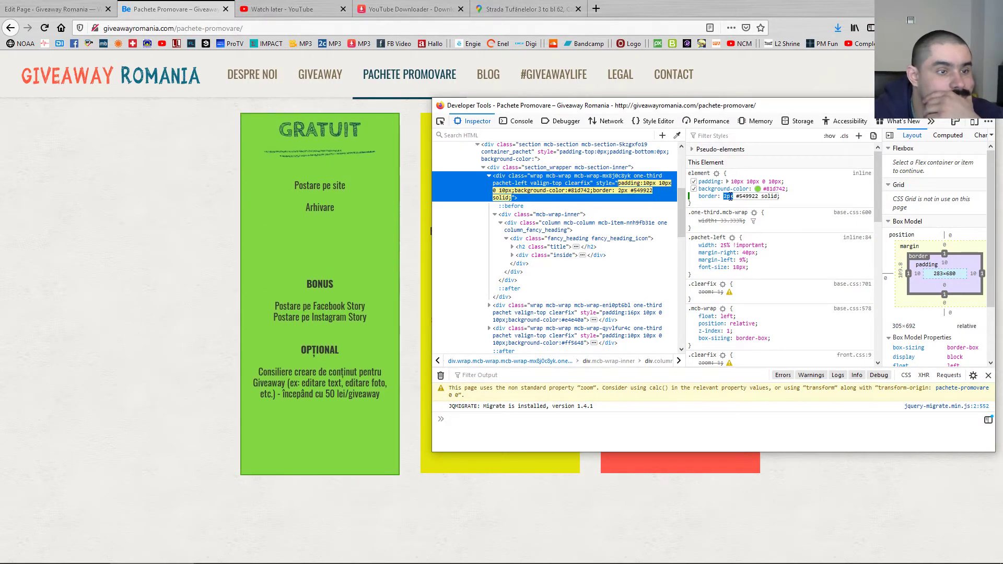
{"action": "key", "text": "Up"}
{"action": "key", "text": "Up"}
{"action": "key", "text": "Up"}
{"action": "key", "text": "Up"}
{"action": "key", "text": "Up"}
{"action": "key", "text": "Up"}
{"action": "key", "text": "Up"}
{"action": "key", "text": "Up"}
{"action": "key", "text": "Up"}
{"action": "key", "text": "Up"}
{"action": "key", "text": "Up"}
{"action": "key", "text": "Up"}
{"action": "key", "text": "Up"}
{"action": "key", "text": "Up"}
{"action": "key", "text": "Up"}
{"action": "key", "text": "Up"}
{"action": "key", "text": "Up"}
{"action": "key", "text": "Up"}
{"action": "key", "text": "Up"}
{"action": "key", "text": "Up"}
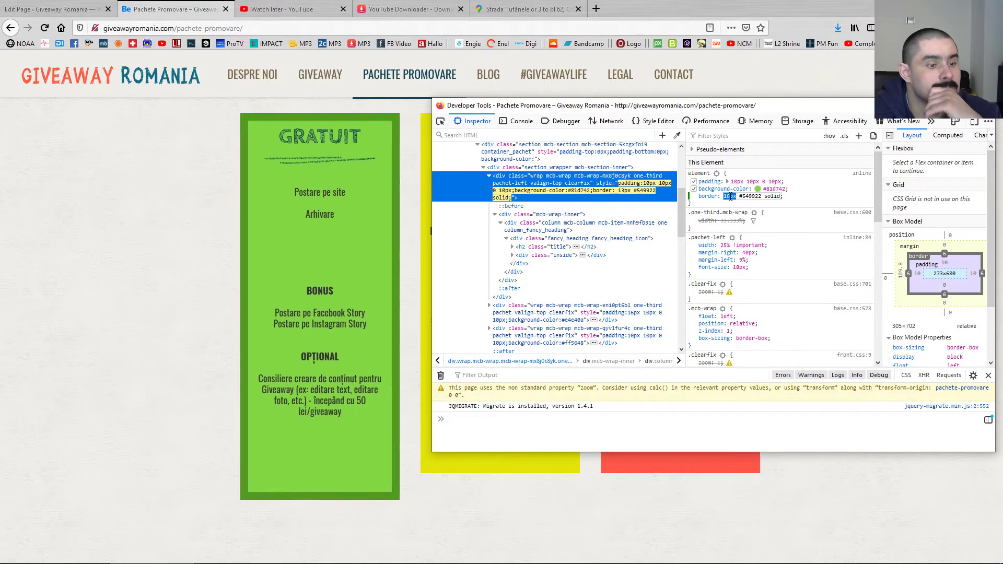
{"action": "key", "text": "Down"}
{"action": "key", "text": "Down"}
{"action": "key", "text": "Down"}
{"action": "key", "text": "Down"}
{"action": "key", "text": "Down"}
{"action": "key", "text": "Down"}
{"action": "key", "text": "Down"}
{"action": "key", "text": "Down"}
{"action": "key", "text": "Down"}
{"action": "key", "text": "Down"}
{"action": "key", "text": "Down"}
{"action": "key", "text": "Down"}
{"action": "key", "text": "Down"}
{"action": "key", "text": "Down"}
{"action": "key", "text": "Down"}
{"action": "key", "text": "Down"}
{"action": "key", "text": "Down"}
{"action": "key", "text": "Down"}
{"action": "key", "text": "Down"}
{"action": "key", "text": "Down"}
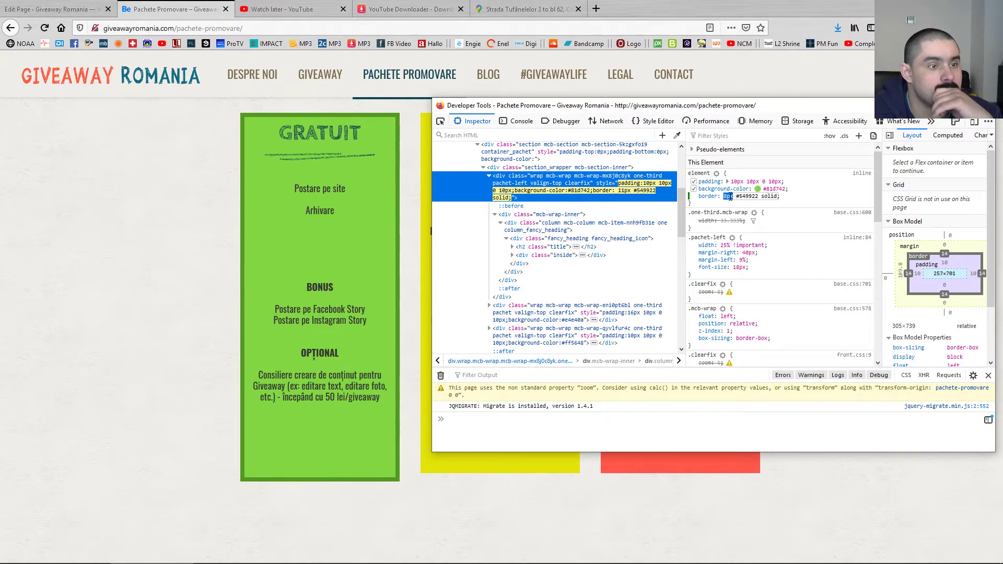
{"action": "key", "text": "Up"}
{"action": "key", "text": "Up"}
{"action": "key", "text": "Up"}
{"action": "key", "text": "Up"}
{"action": "key", "text": "Up"}
{"action": "key", "text": "Up"}
{"action": "key", "text": "Up"}
{"action": "key", "text": "Up"}
{"action": "key", "text": "Up"}
{"action": "key", "text": "Up"}
{"action": "key", "text": "Up"}
{"action": "key", "text": "Up"}
{"action": "key", "text": "Up"}
{"action": "key", "text": "Up"}
{"action": "key", "text": "Up"}
{"action": "key", "text": "Up"}
{"action": "key", "text": "Up"}
{"action": "key", "text": "Up"}
{"action": "key", "text": "Up"}
{"action": "key", "text": "Up"}
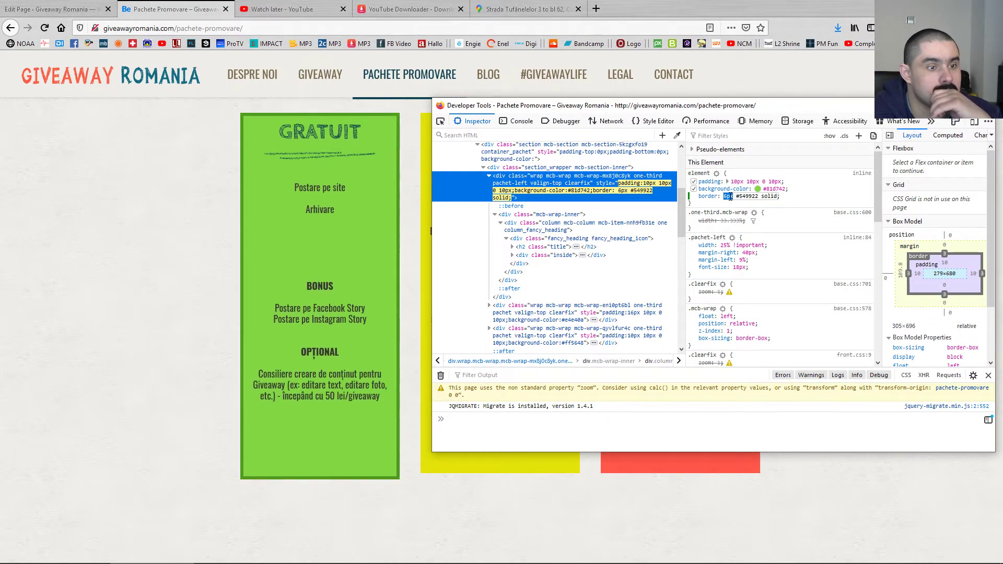
{"action": "key", "text": "Down"}
{"action": "key", "text": "Down"}
{"action": "key", "text": "Down"}
{"action": "key", "text": "Down"}
{"action": "key", "text": "Down"}
{"action": "key", "text": "Down"}
{"action": "key", "text": "Down"}
{"action": "key", "text": "Down"}
{"action": "key", "text": "Down"}
{"action": "key", "text": "Down"}
{"action": "key", "text": "Down"}
{"action": "key", "text": "Down"}
{"action": "key", "text": "Down"}
{"action": "key", "text": "Down"}
{"action": "key", "text": "Down"}
{"action": "key", "text": "Down"}
{"action": "key", "text": "Down"}
{"action": "key", "text": "Down"}
{"action": "key", "text": "Down"}
{"action": "key", "text": "Down"}
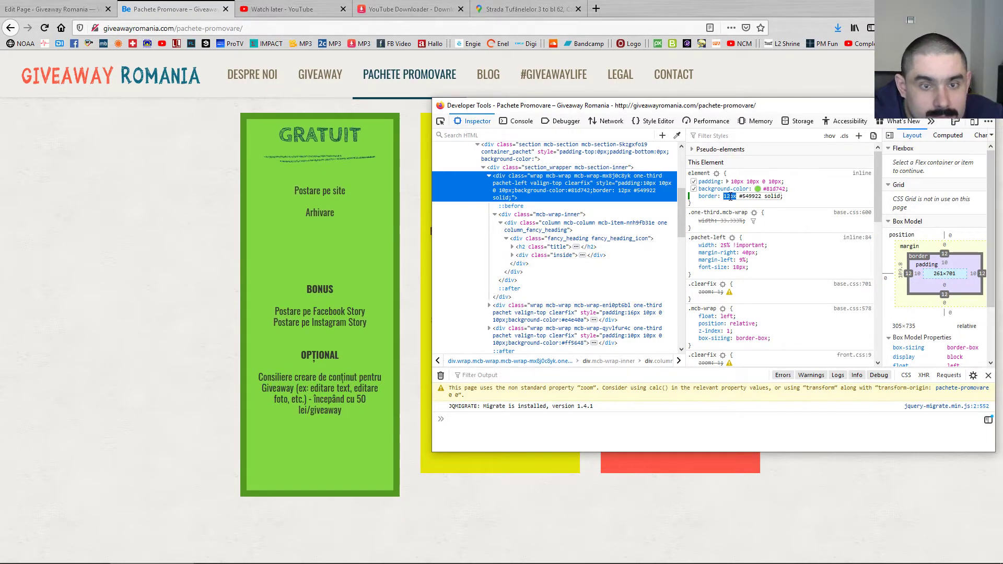
{"action": "key", "text": "Down"}
{"action": "key", "text": "Down"}
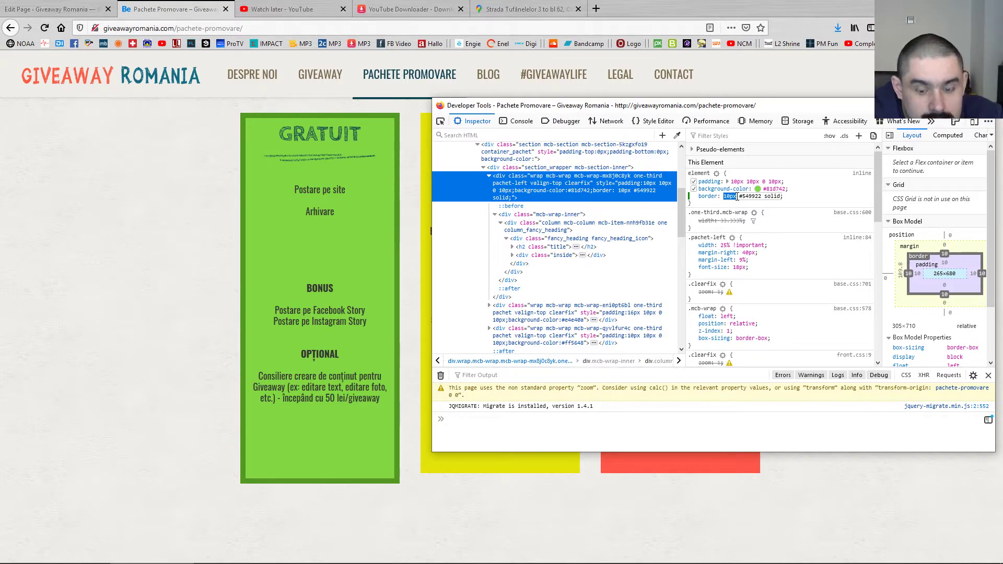
{"action": "key", "text": "Down"}
{"action": "key", "text": "Down"}
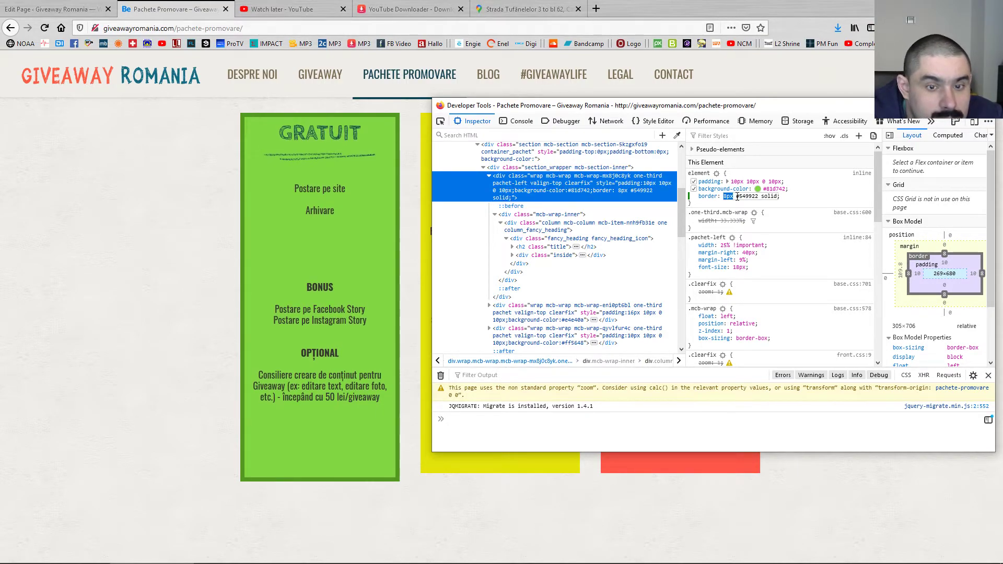
{"action": "key", "text": "Down"}
{"action": "key", "text": "Down"}
{"action": "key", "text": "Down"}
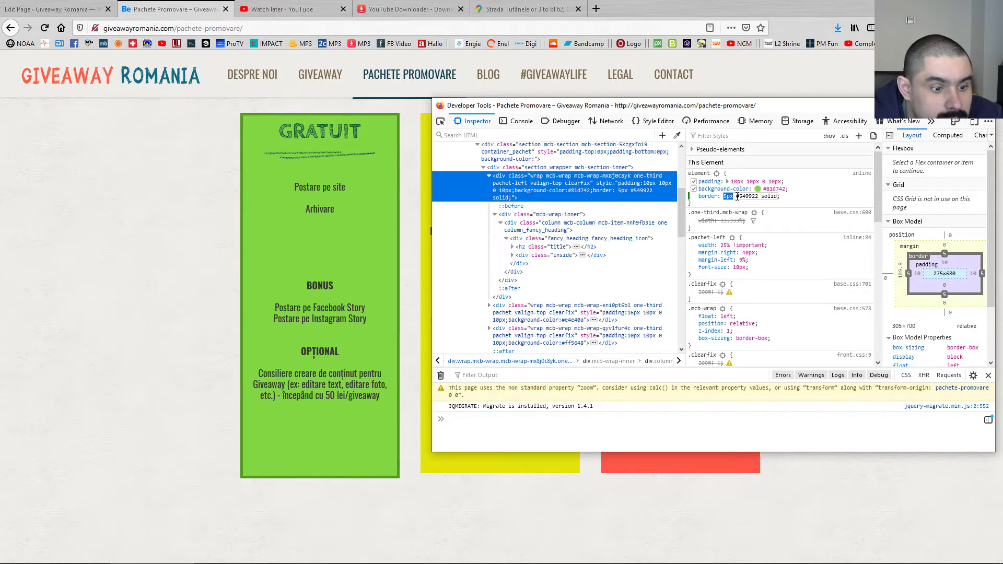
{"action": "key", "text": "Return"}
Copy the border: 5px #549922 solid declaration into the page's Custom CSS in the WordPress editor, below the .pachet rule
{"action": "left_click_drag", "start_coordinate": [798, 198], "coordinate": [691, 198]}
{"action": "key", "text": "ctrl+c"}
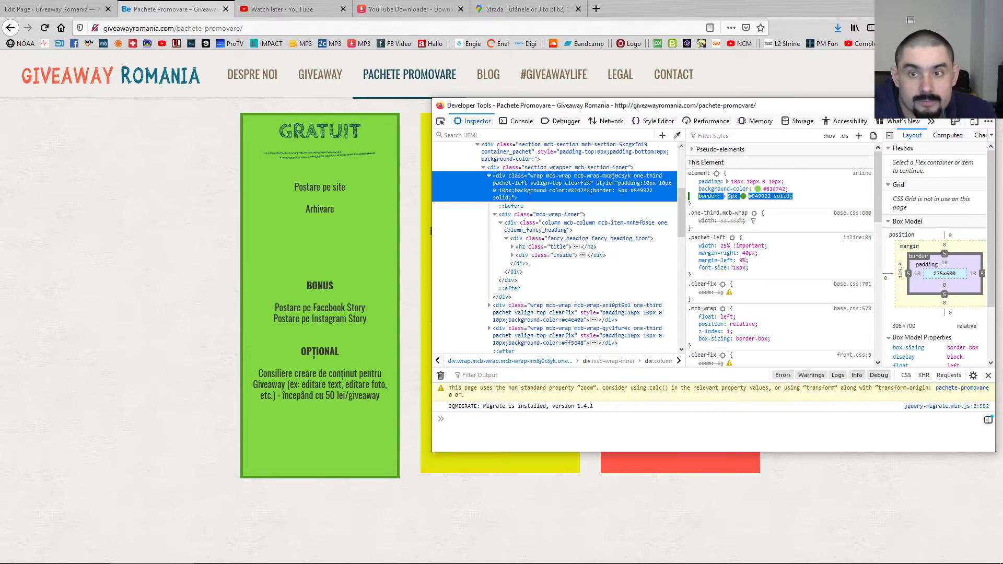
{"action": "key", "text": "F12"}
{"action": "left_click", "coordinate": [77, 4]}
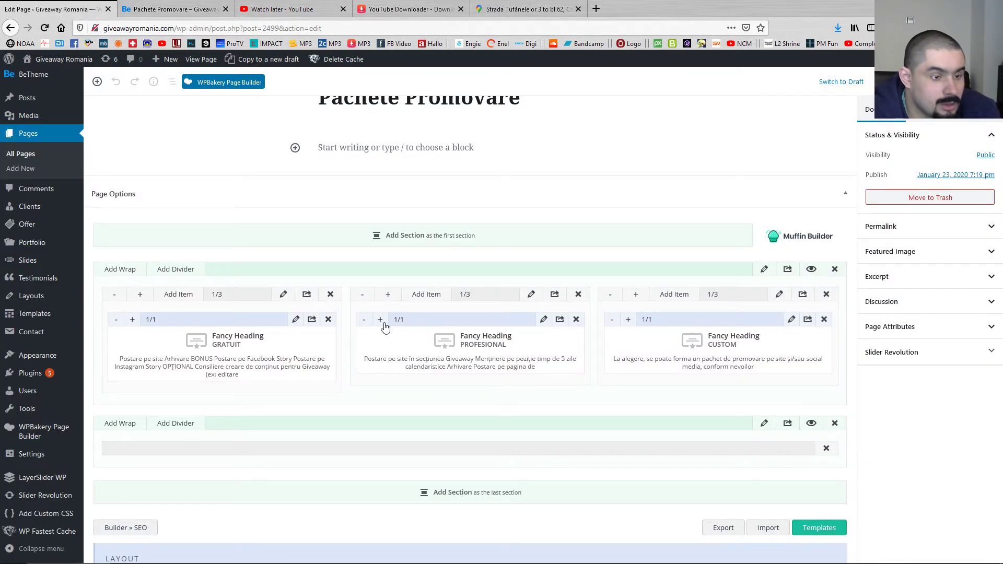
{"action": "scroll", "coordinate": [372, 368], "scroll_direction": "down", "scroll_amount": 8}
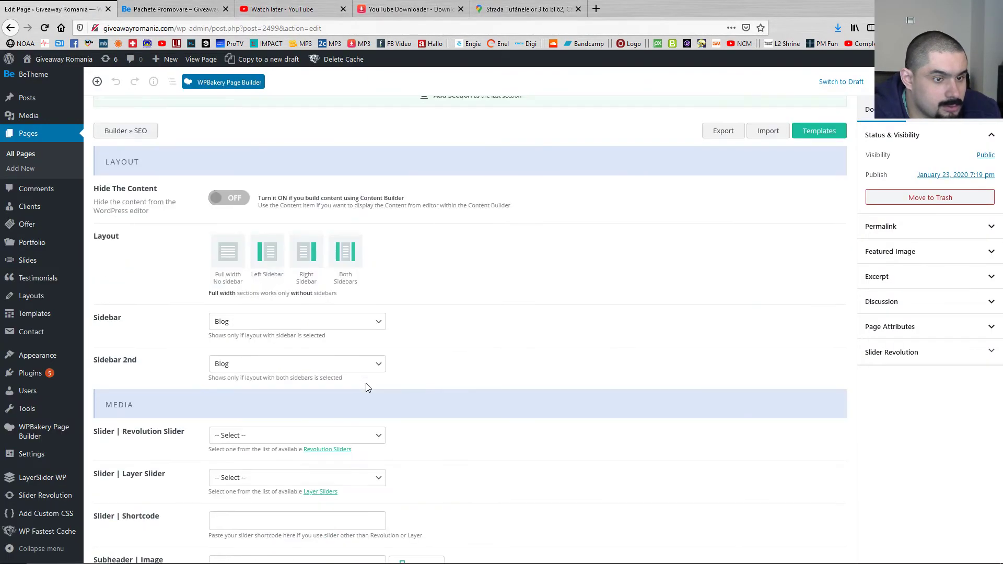
{"action": "scroll", "coordinate": [394, 385], "scroll_direction": "down", "scroll_amount": 6}
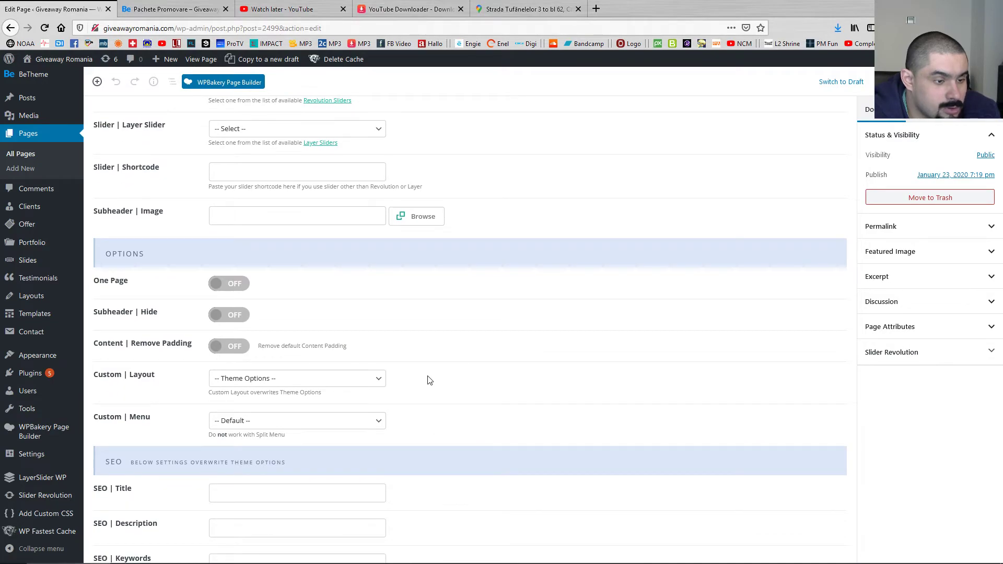
{"action": "scroll", "coordinate": [428, 380], "scroll_direction": "down", "scroll_amount": 8}
{"action": "left_click", "coordinate": [310, 369]}
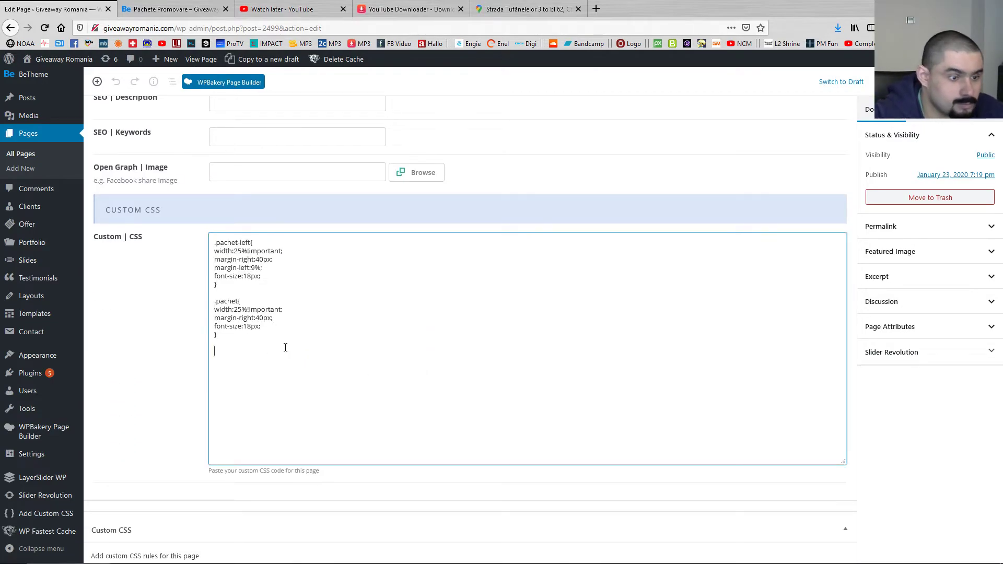
{"action": "key", "text": "ctrl+v"}
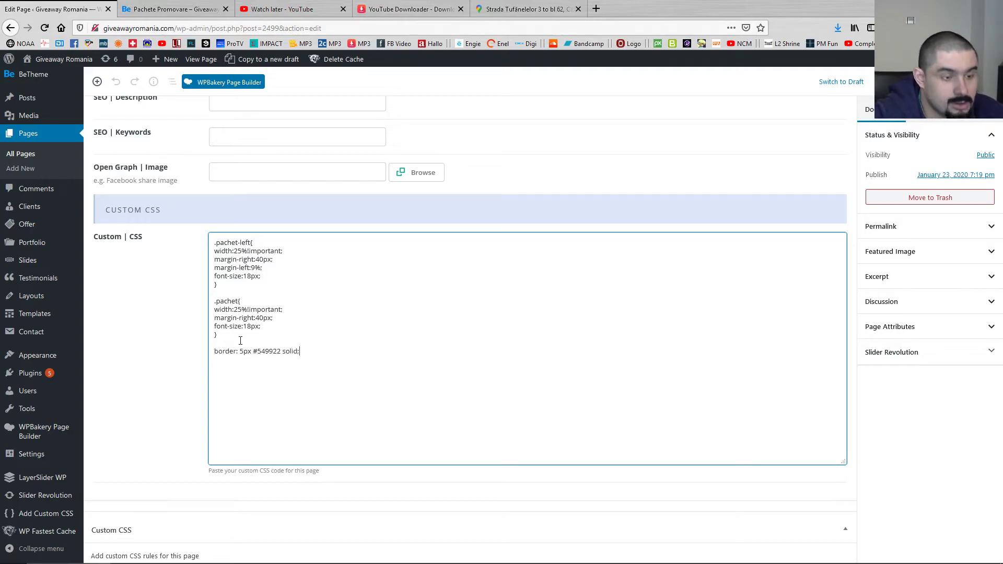
Duplicate the .pachet rule in the Custom CSS and name the copy .pachet-right
{"action": "left_click_drag", "start_coordinate": [235, 335], "coordinate": [193, 298]}
{"action": "key", "text": "ctrl+c"}
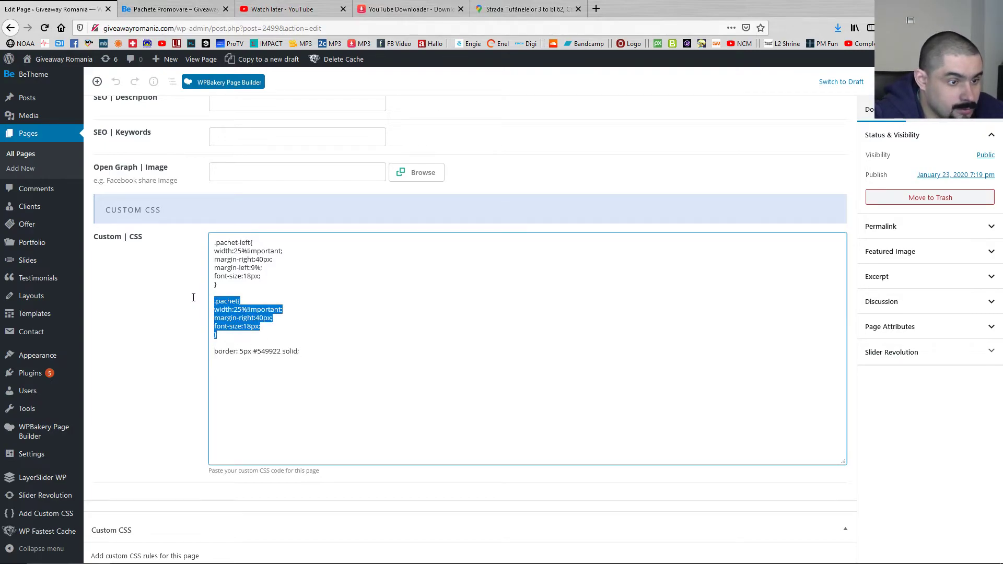
{"action": "left_click", "coordinate": [255, 385]}
{"action": "key", "text": "ctrl+v"}
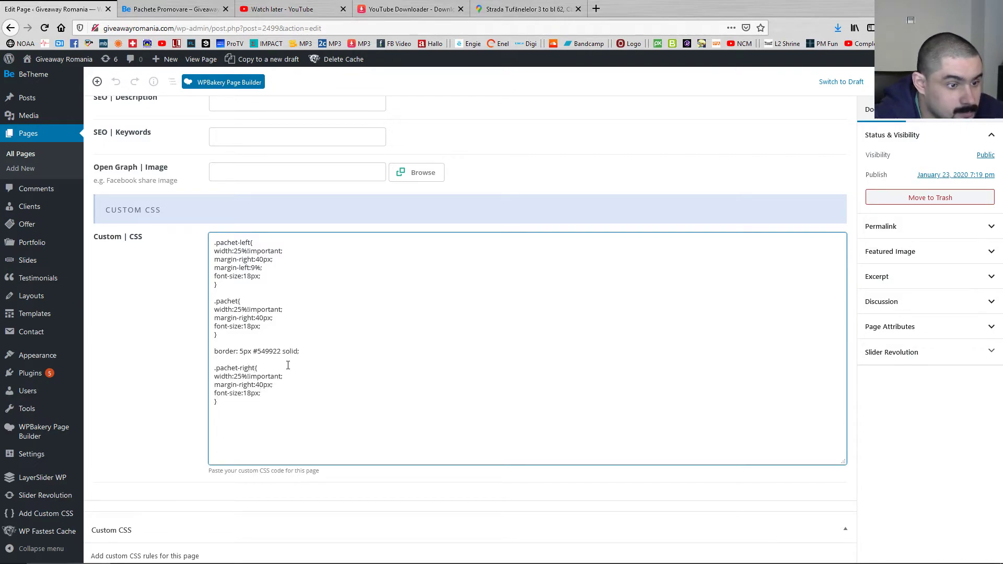
Move the border: 5px #549922 solid declaration into the .pachet-left rule, after its font-size
{"action": "left_click_drag", "start_coordinate": [300, 352], "coordinate": [159, 351]}
{"action": "key", "text": "ctrl+c"}
{"action": "key", "text": "BackSpace"}
{"action": "key", "text": "BackSpace"}
{"action": "key", "text": "BackSpace"}
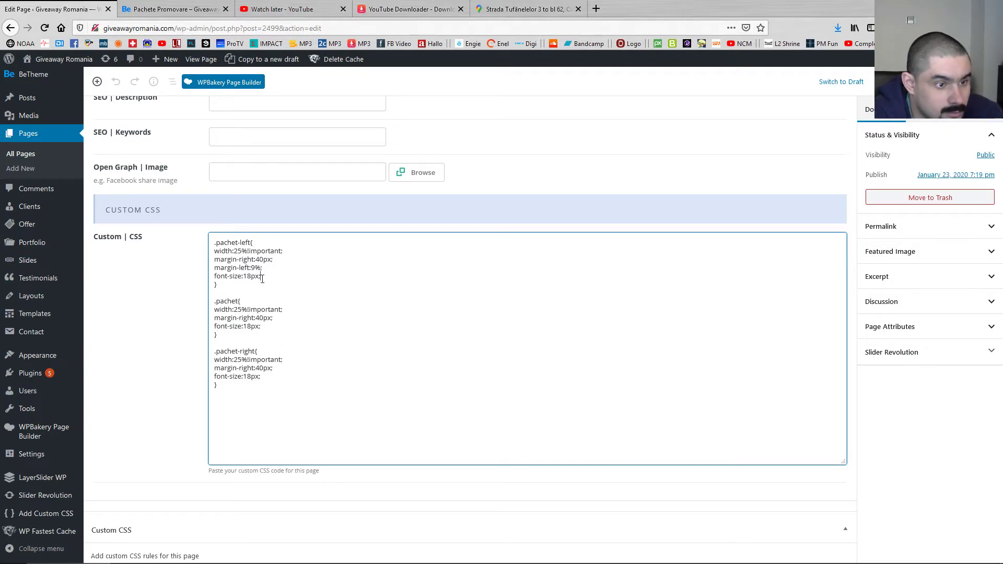
{"action": "left_click", "coordinate": [262, 276]}
{"action": "key", "text": "Return"}
{"action": "key", "text": "ctrl+v"}
Set the CUSTOM wrap's custom class to pachet-right and save the wrap's changes
{"action": "scroll", "coordinate": [385, 305], "scroll_direction": "up", "scroll_amount": 20}
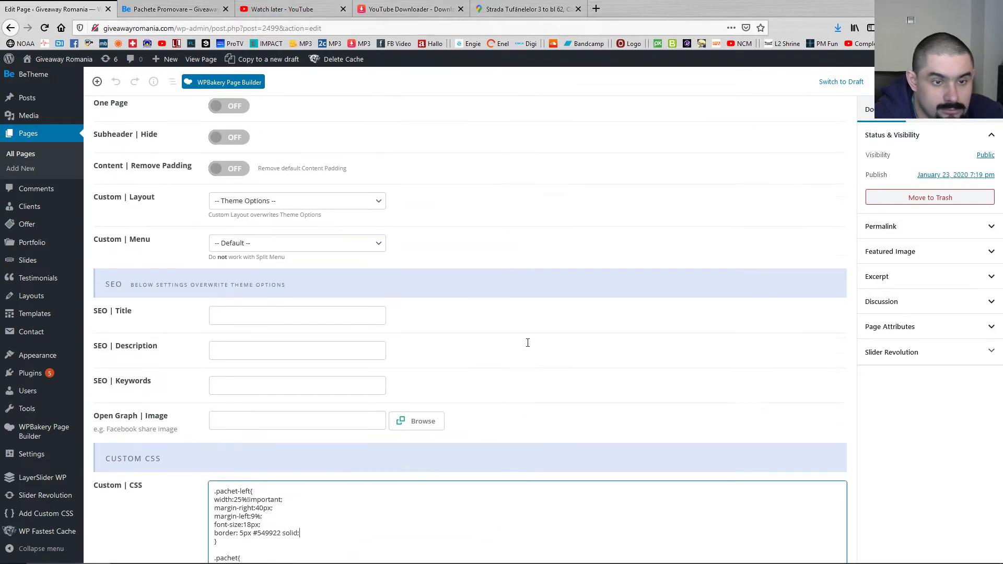
{"action": "left_click", "coordinate": [763, 321]}
{"action": "scroll", "coordinate": [380, 386], "scroll_direction": "down", "scroll_amount": 10}
{"action": "left_click", "coordinate": [377, 417]}
{"action": "type", "text": "-right"}
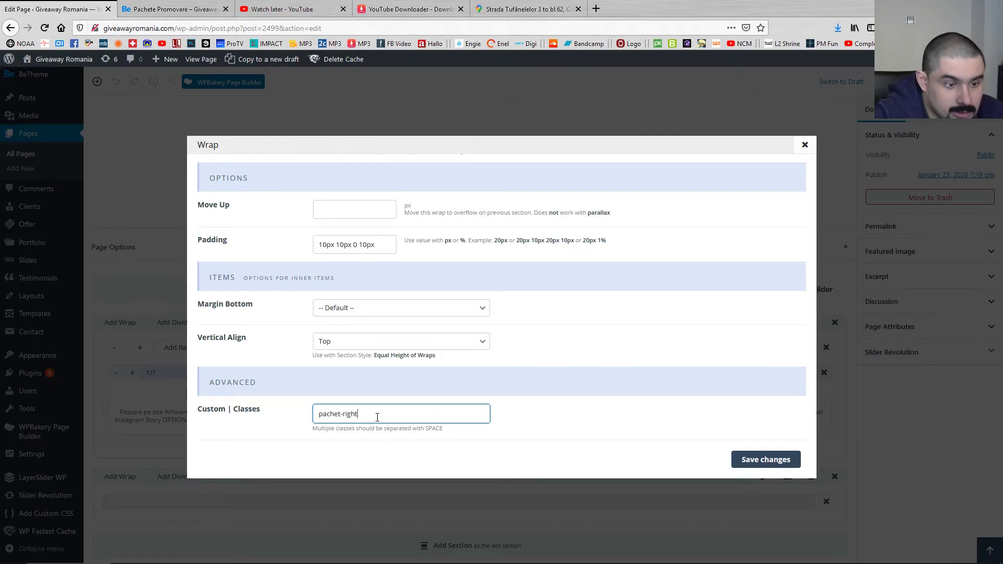
{"action": "left_click", "coordinate": [743, 463]}
Reload the live Pachete Promovare page and inspect the PROFESIONAL column's text in the developer tools
{"action": "scroll", "coordinate": [519, 458], "scroll_direction": "down", "scroll_amount": 14}
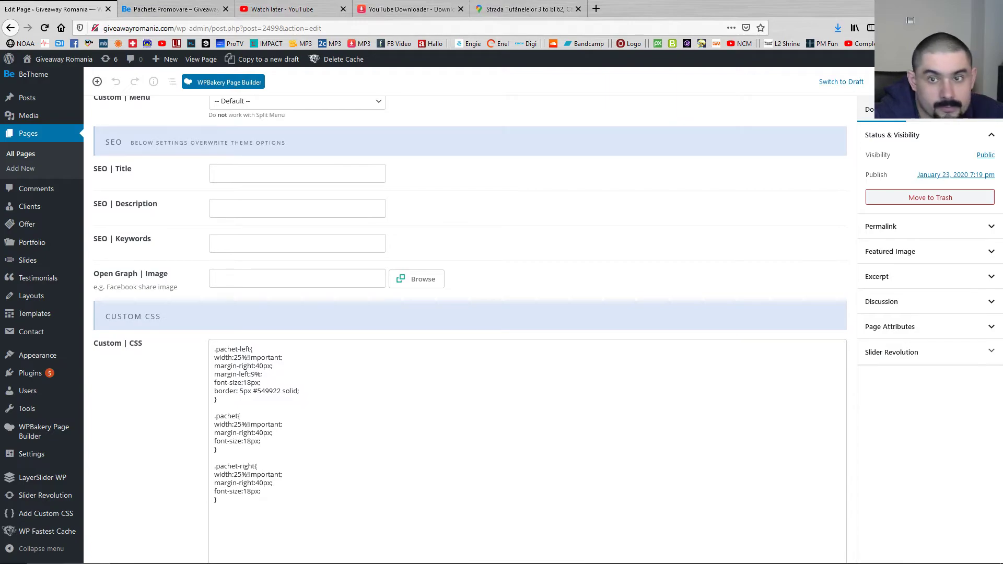
{"action": "left_click", "coordinate": [193, 5]}
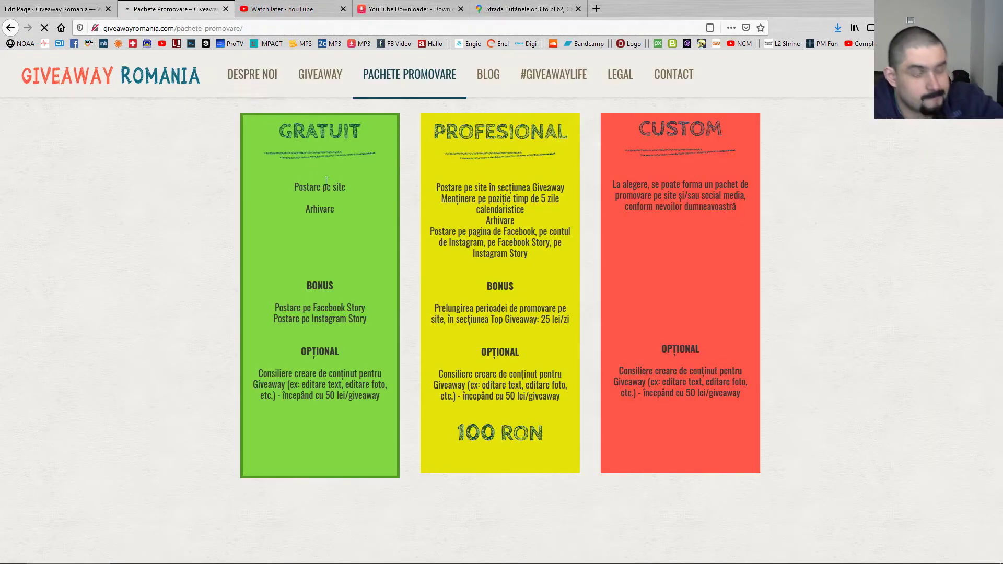
{"action": "key", "text": "F5"}
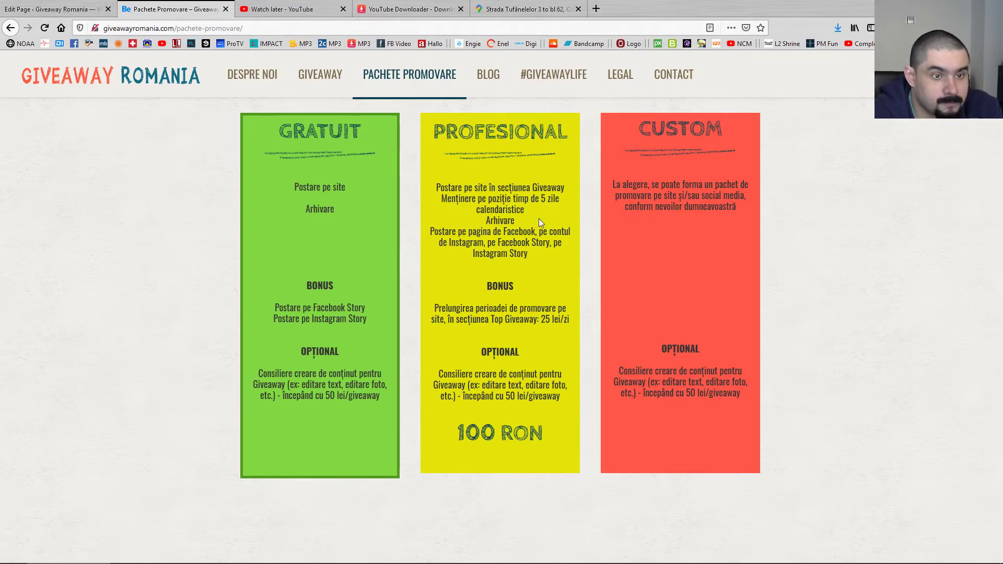
{"action": "right_click", "coordinate": [556, 219]}
{"action": "left_click", "coordinate": [600, 337]}
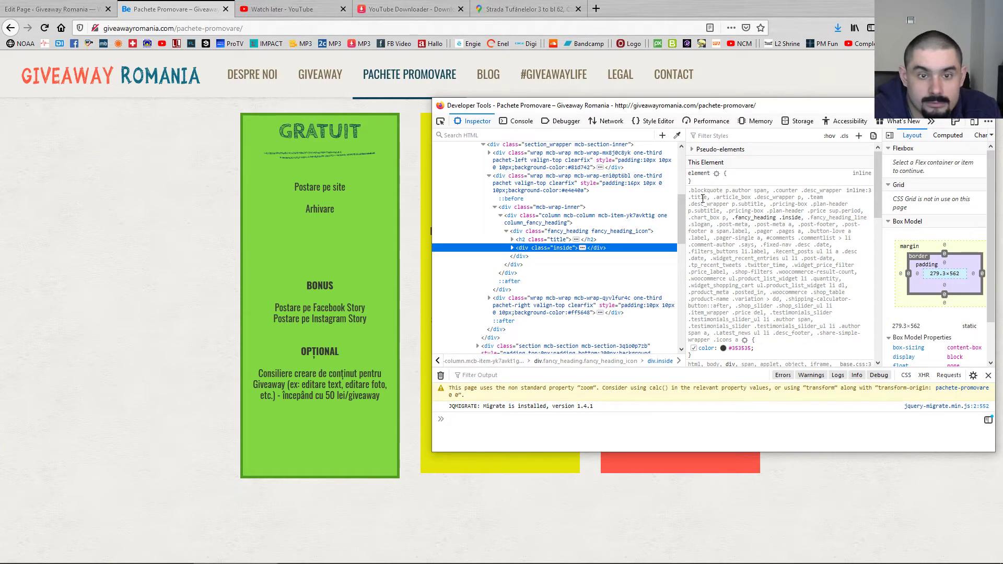
Try the 5px #549922 solid border on the PROFESIONAL column's inside div, and disable it
{"action": "left_click", "coordinate": [733, 177]}
{"action": "key", "text": "ctrl+v"}
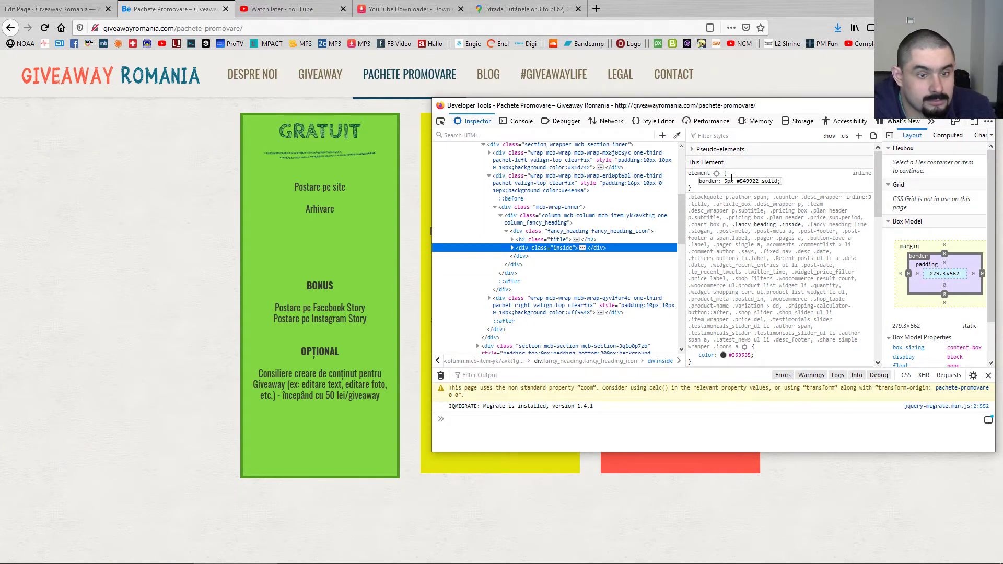
{"action": "key", "text": "Return"}
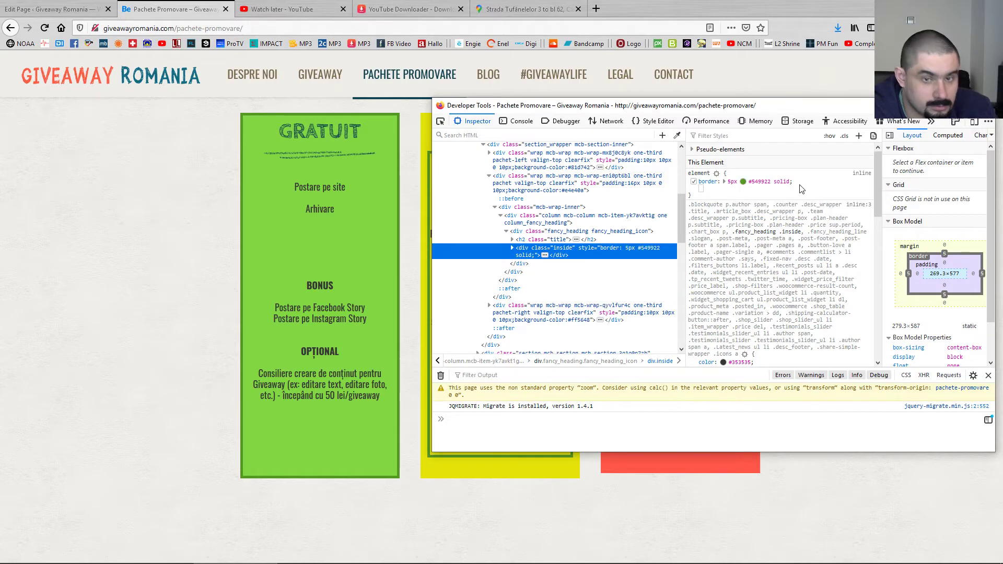
{"action": "left_click", "coordinate": [693, 181]}
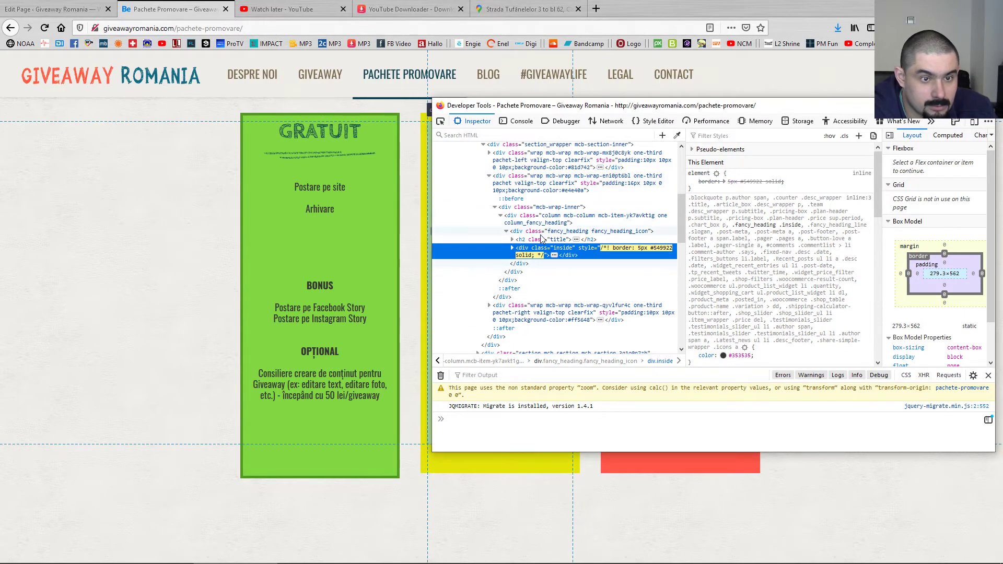
Add the 5px #549922 solid border to the PROFESIONAL column's pachet wrap div, with the developer tools moved off the column headings
{"action": "left_click", "coordinate": [528, 186]}
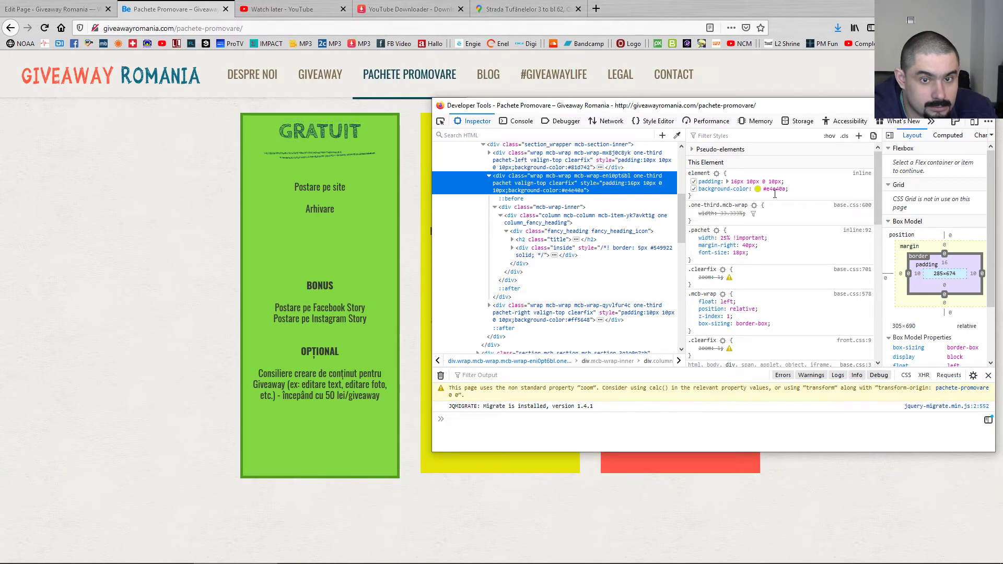
{"action": "left_click", "coordinate": [796, 194]}
{"action": "key", "text": "ctrl+v"}
{"action": "key", "text": "Return"}
{"action": "left_click_drag", "start_coordinate": [637, 106], "coordinate": [676, 170]}
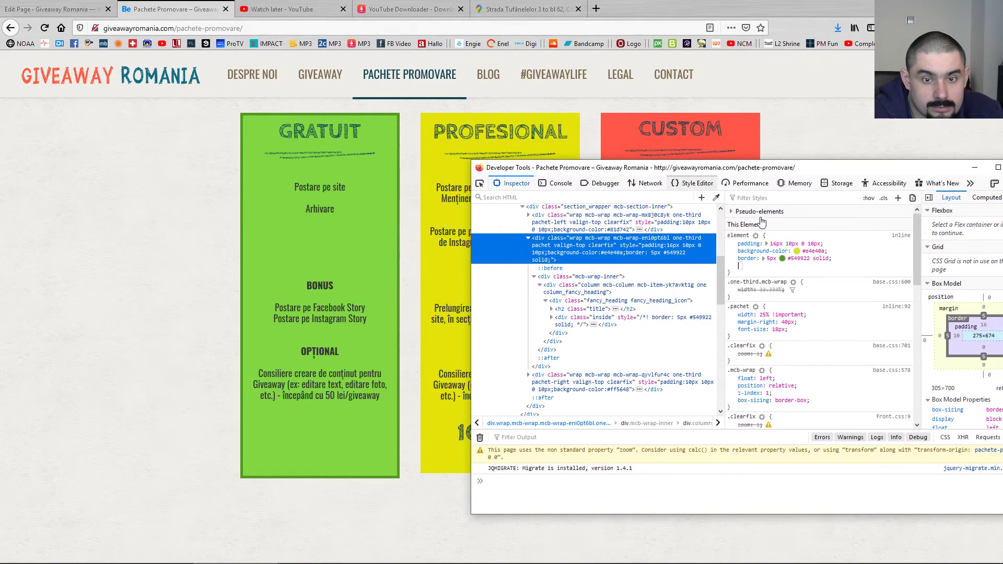
{"action": "left_click", "coordinate": [733, 259]}
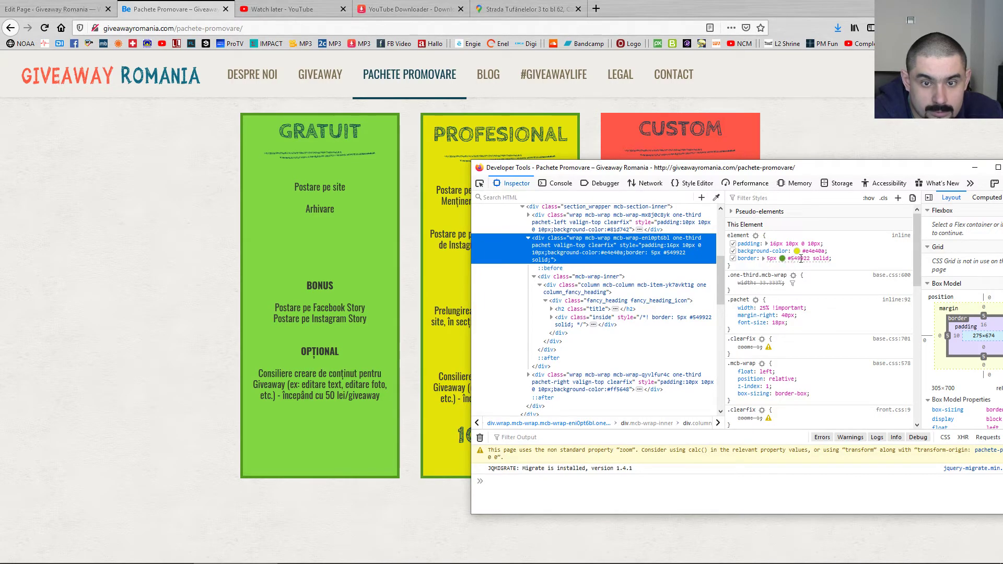
Change the PROFESIONAL wrap's border colour to #e4e40a, the same yellow as its background
{"action": "left_click_drag", "start_coordinate": [808, 259], "coordinate": [795, 259]}
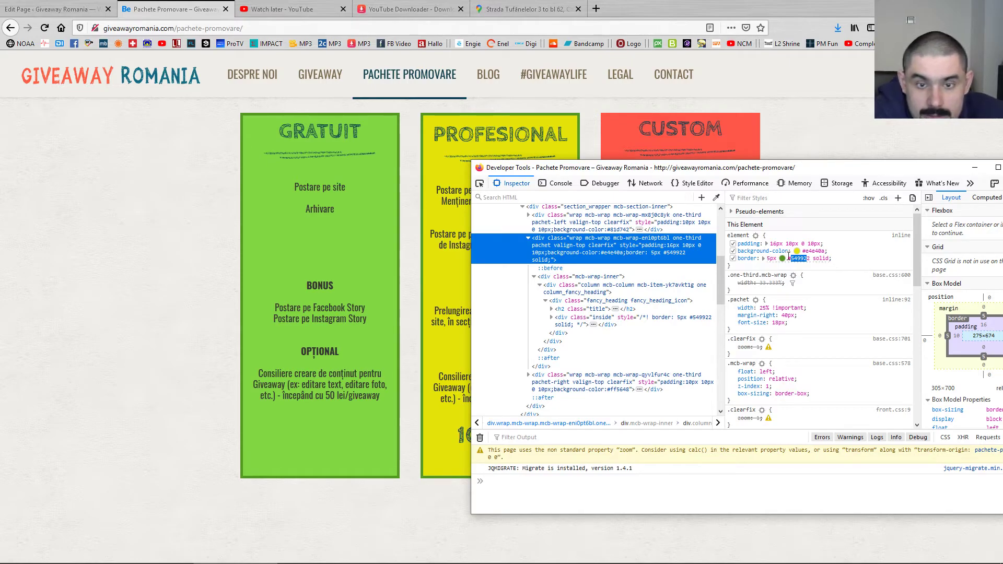
{"action": "left_click", "coordinate": [806, 260]}
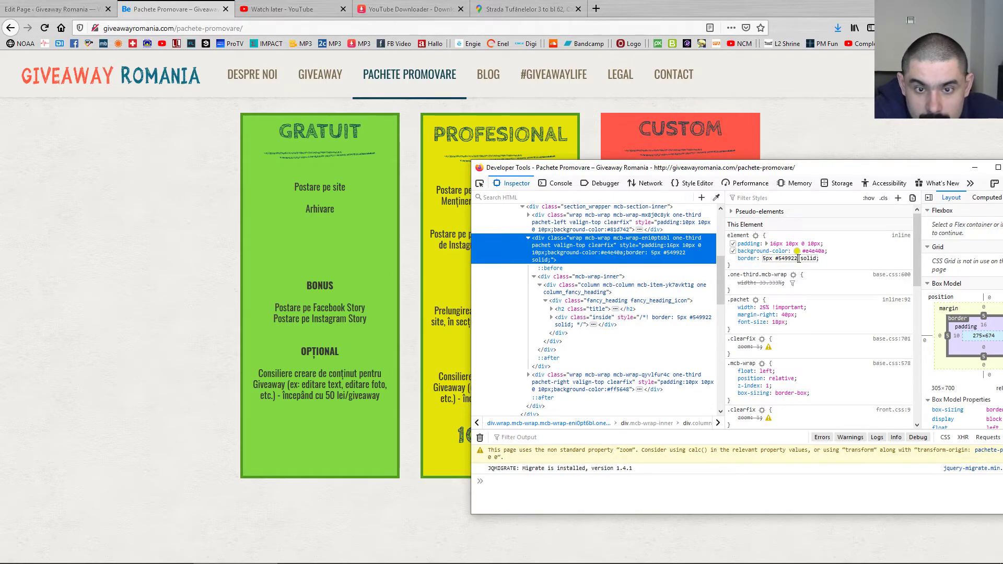
{"action": "key", "text": "BackSpace"}
{"action": "key", "text": "BackSpace"}
{"action": "key", "text": "BackSpace"}
{"action": "key", "text": "BackSpace"}
{"action": "key", "text": "BackSpace"}
{"action": "key", "text": "BackSpace"}
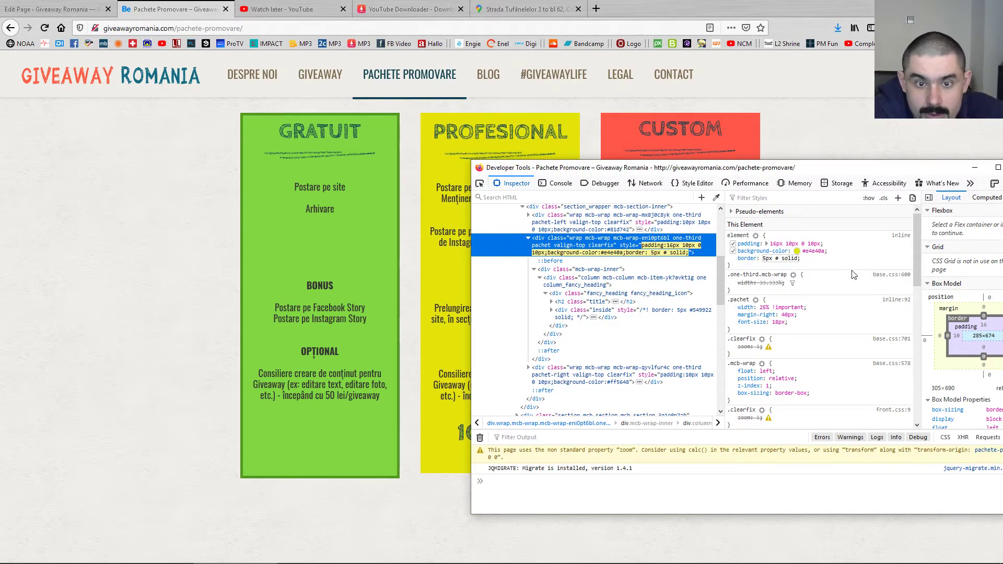
{"action": "type", "text": "e4e4"}
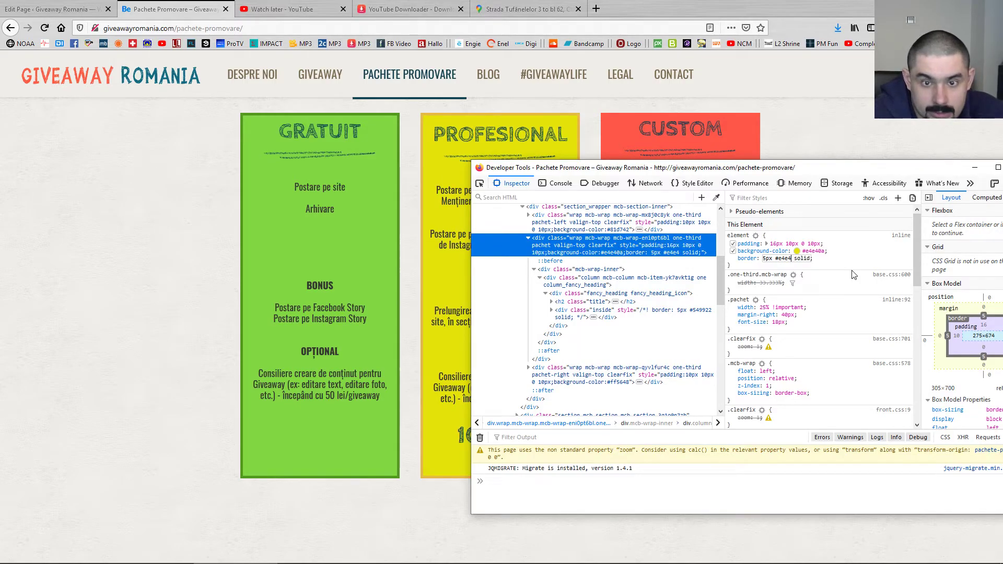
{"action": "type", "text": "0a"}
{"action": "key", "text": "Return"}
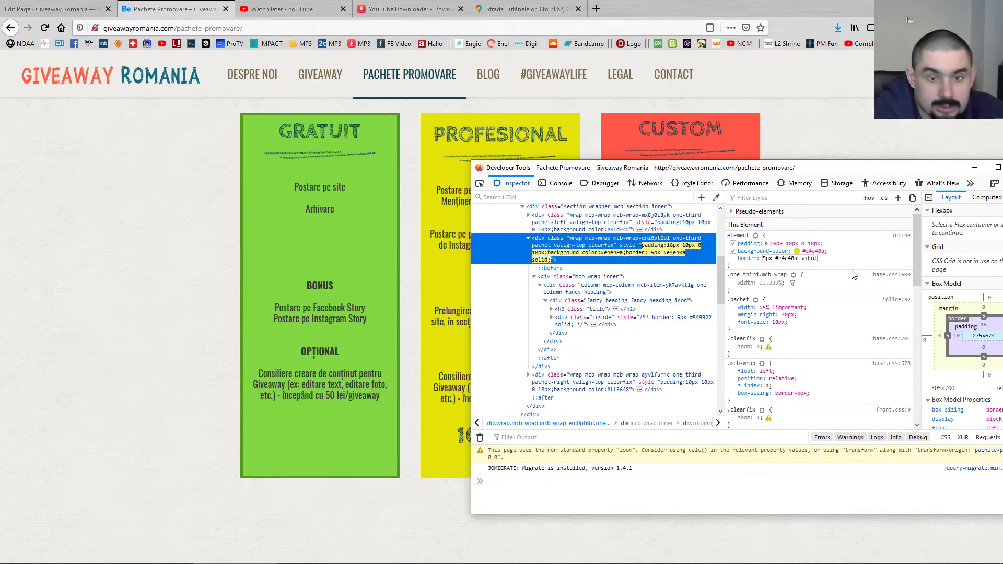
Darken the PROFESIONAL wrap's border colour to #97971c with the colour picker and select its hex code for copying
{"action": "left_click", "coordinate": [781, 258]}
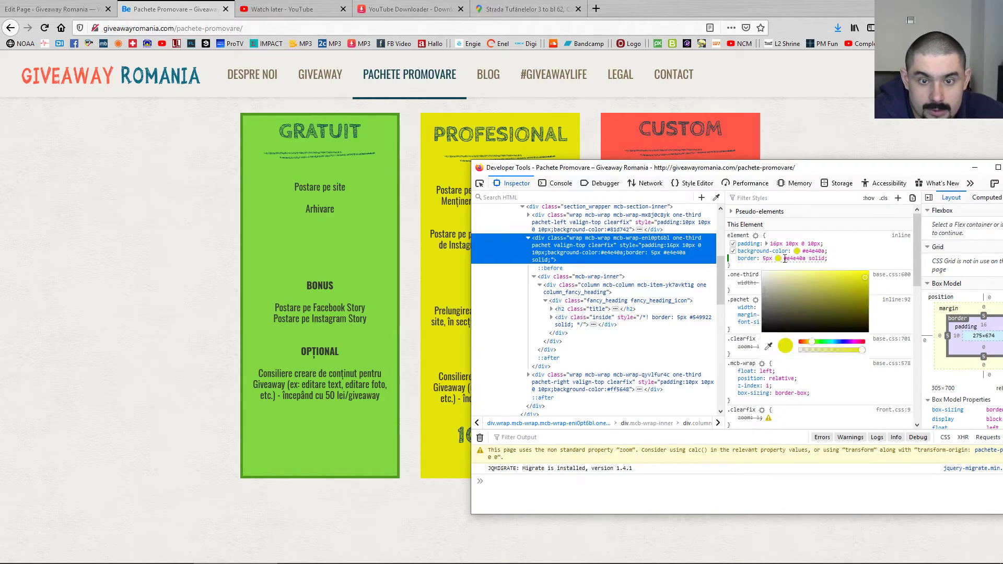
{"action": "left_click_drag", "start_coordinate": [838, 287], "coordinate": [850, 301]}
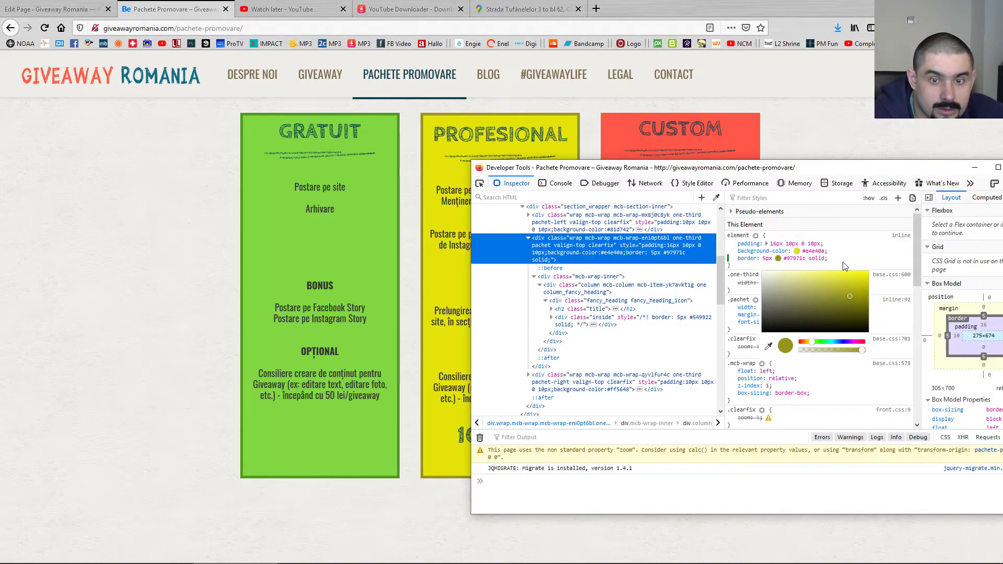
{"action": "left_click", "coordinate": [793, 259]}
{"action": "mouse_move", "coordinate": [807, 259]}
{"action": "left_mouse_down"}
{"action": "mouse_move", "coordinate": [792, 260]}
{"action": "mouse_move", "coordinate": [804, 260]}
{"action": "left_mouse_up"}
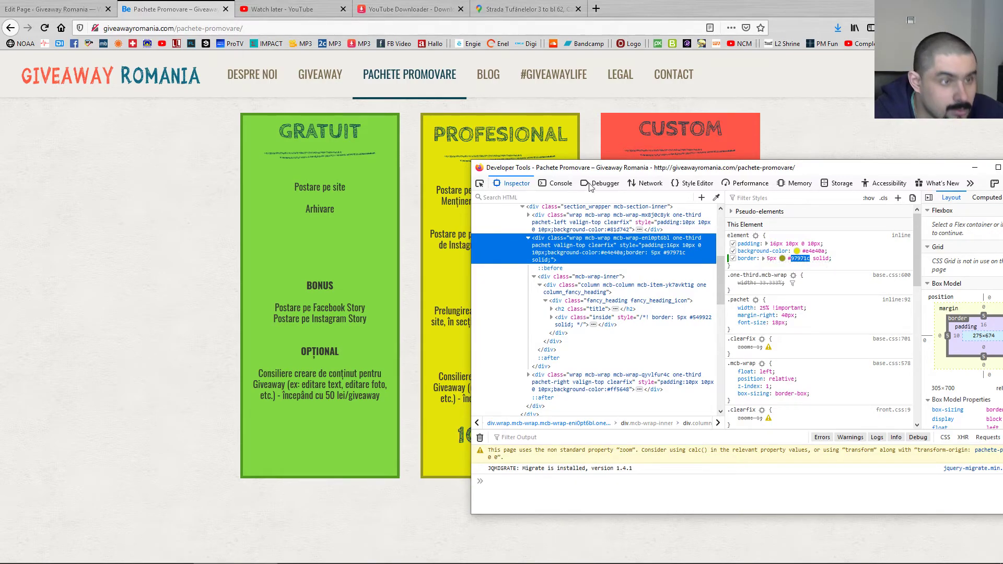
Insert the colour code 97971c on a new line after font-size in the .pachet rule of the edited page's Custom CSS
{"action": "left_click", "coordinate": [53, 9]}
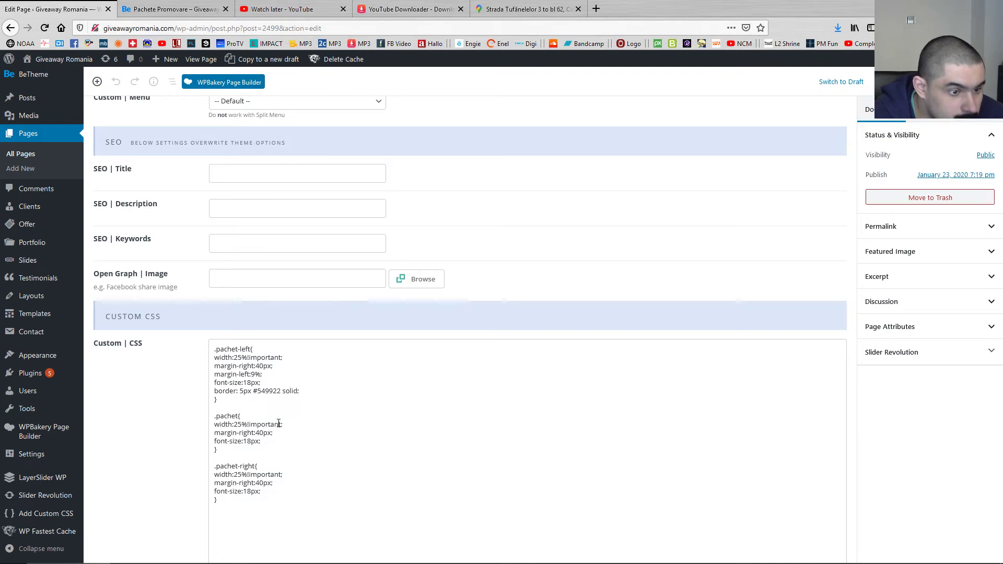
{"action": "left_click", "coordinate": [266, 442]}
{"action": "key", "text": "Return"}
{"action": "type", "text": "97971c"}
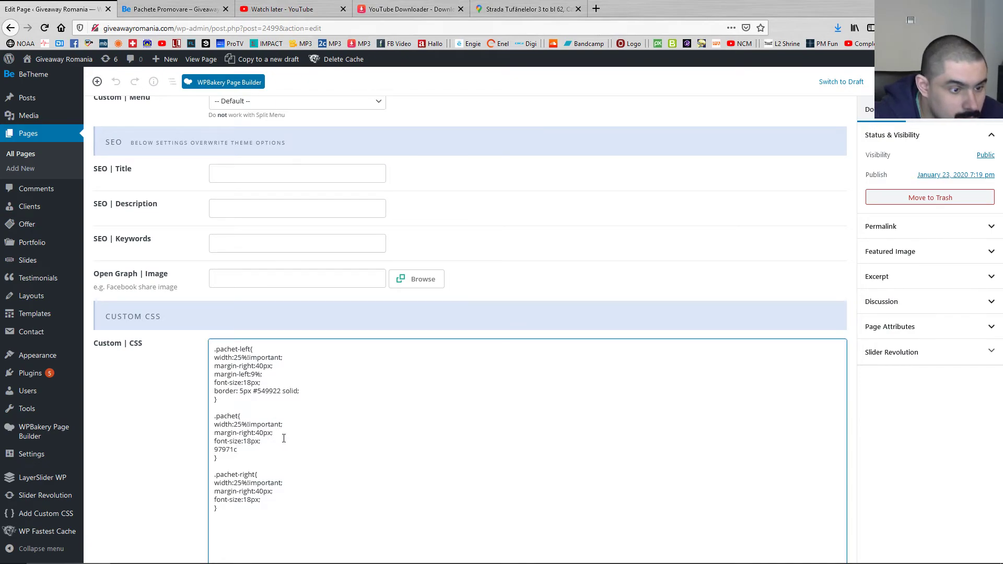
Copy the border: 5px #549922 solid; line from .pachet-left into the .pachet and .pachet-right rules
{"action": "left_click_drag", "start_coordinate": [299, 390], "coordinate": [175, 390]}
{"action": "key", "text": "ctrl+c"}
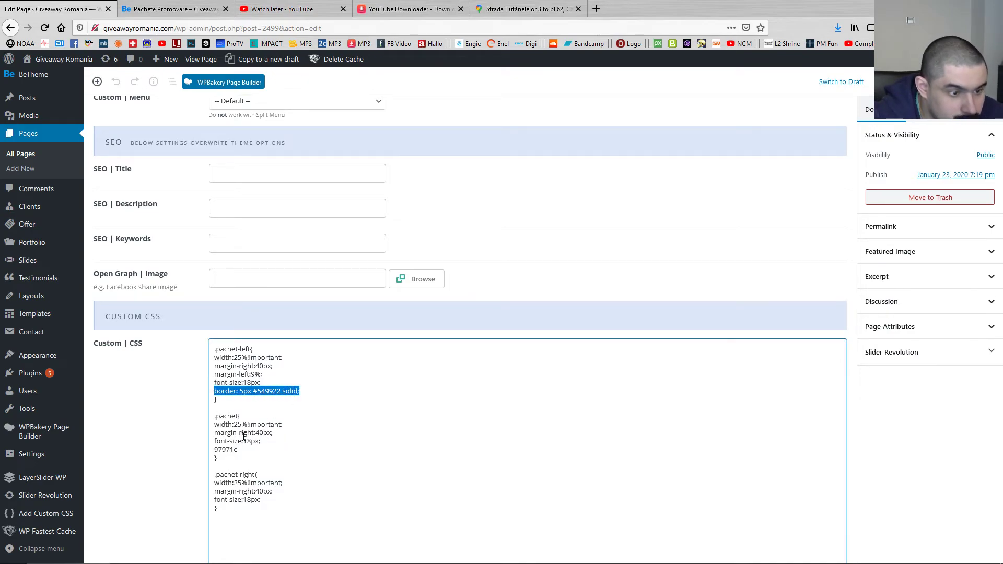
{"action": "left_click", "coordinate": [265, 441]}
{"action": "key", "text": "Return"}
{"action": "key", "text": "ctrl+v"}
{"action": "left_click", "coordinate": [271, 507]}
{"action": "key", "text": "Return"}
{"action": "key", "text": "ctrl+v"}
Remove the loose 97971c line from the .pachet rule and set that rule's border colour to #97971c
{"action": "left_click_drag", "start_coordinate": [238, 458], "coordinate": [200, 462]}
{"action": "key", "text": "BackSpace"}
{"action": "key", "text": "BackSpace"}
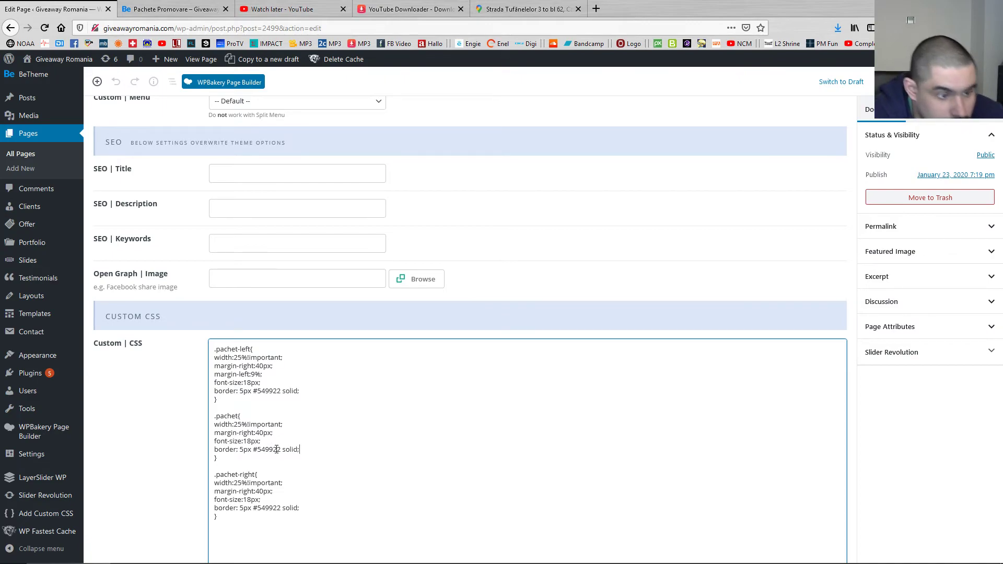
{"action": "left_click_drag", "start_coordinate": [282, 450], "coordinate": [260, 452]}
{"action": "key", "text": "ctrl+v"}
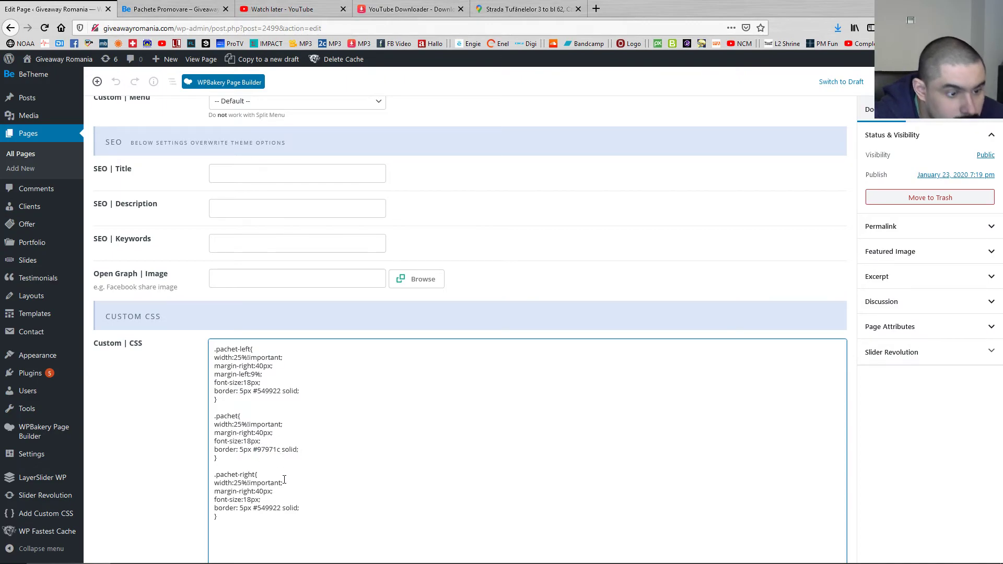
Reload the live Pachete Promovare page and inspect the CUSTOM column in the developer tools
{"action": "left_click", "coordinate": [172, 8]}
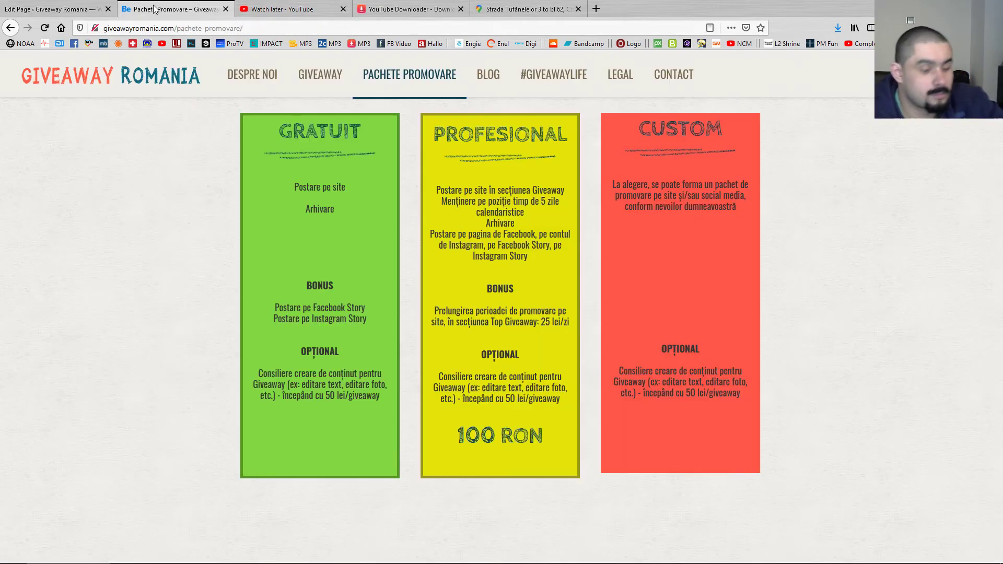
{"action": "key", "text": "F5"}
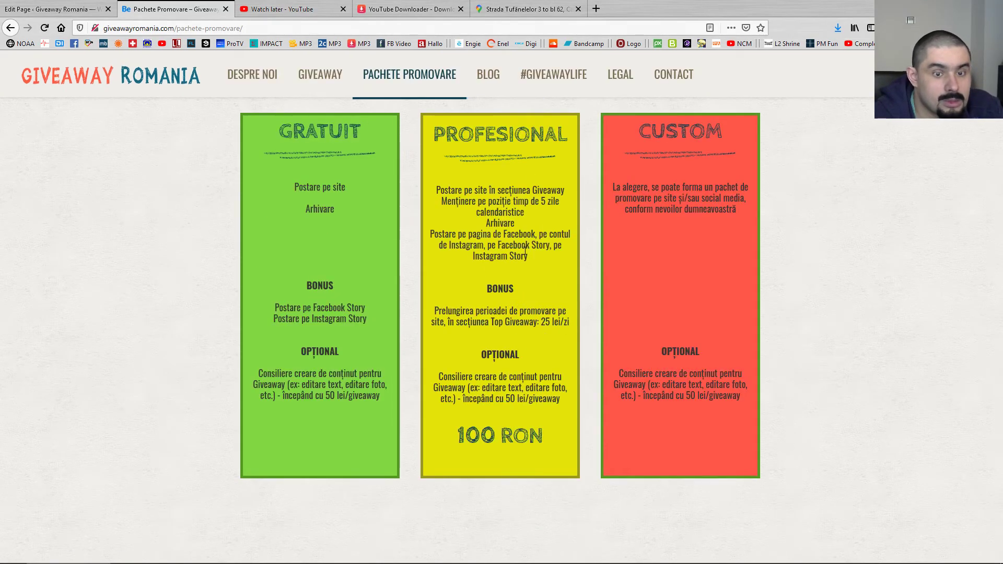
{"action": "right_click", "coordinate": [642, 435]}
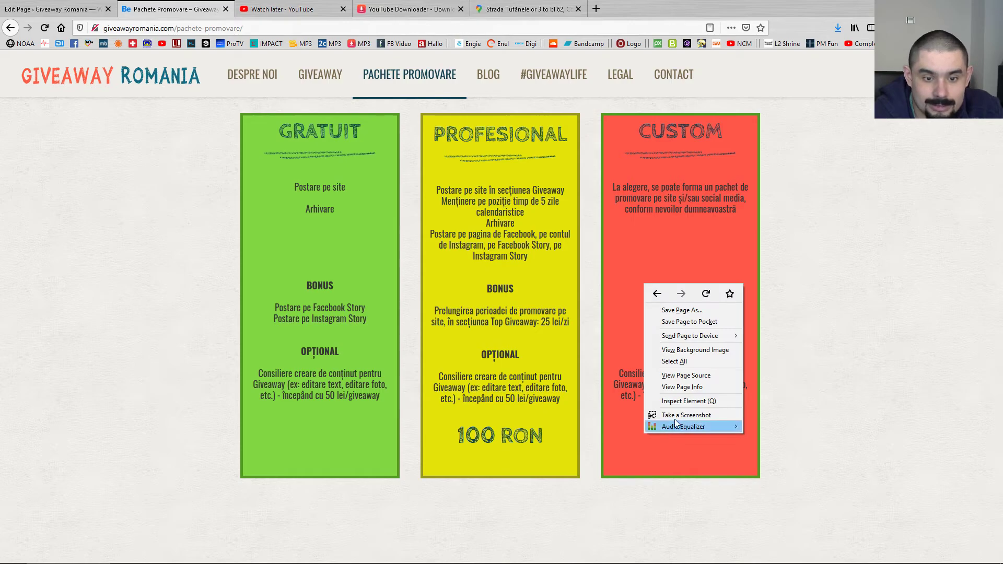
{"action": "left_click", "coordinate": [683, 401]}
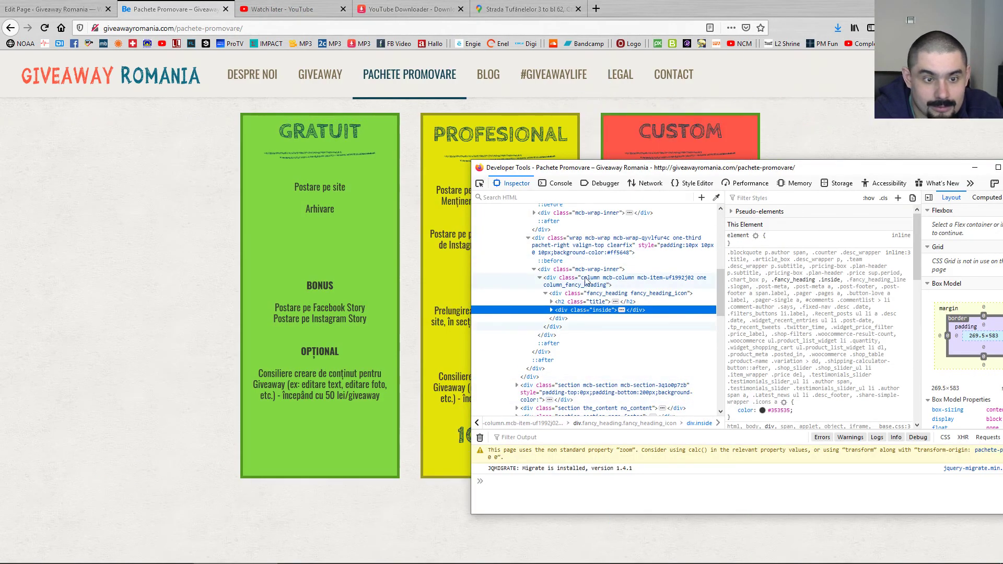